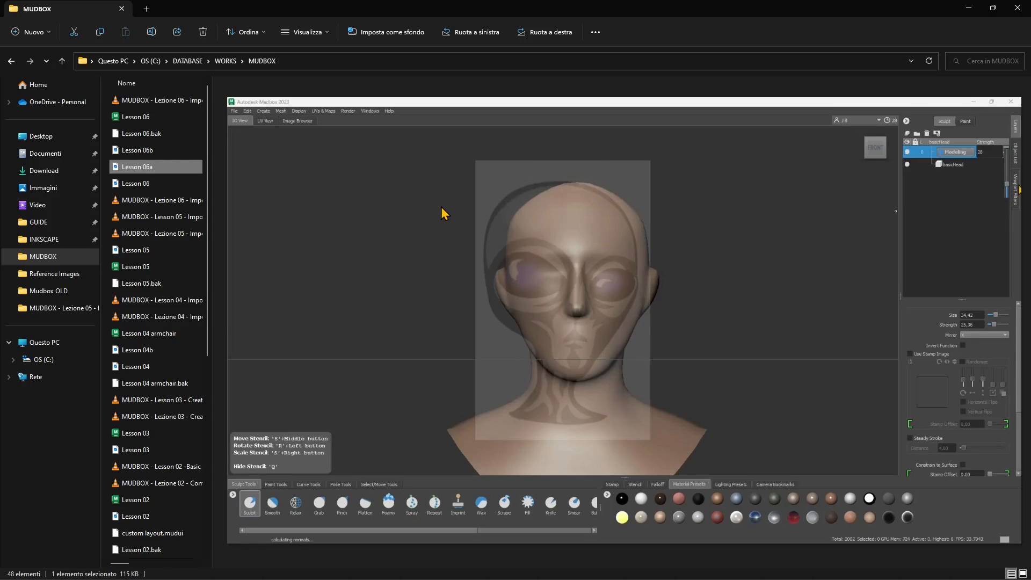
Open the recent Lesson 06 sculpture and view the head from both sides
click(131, 183)
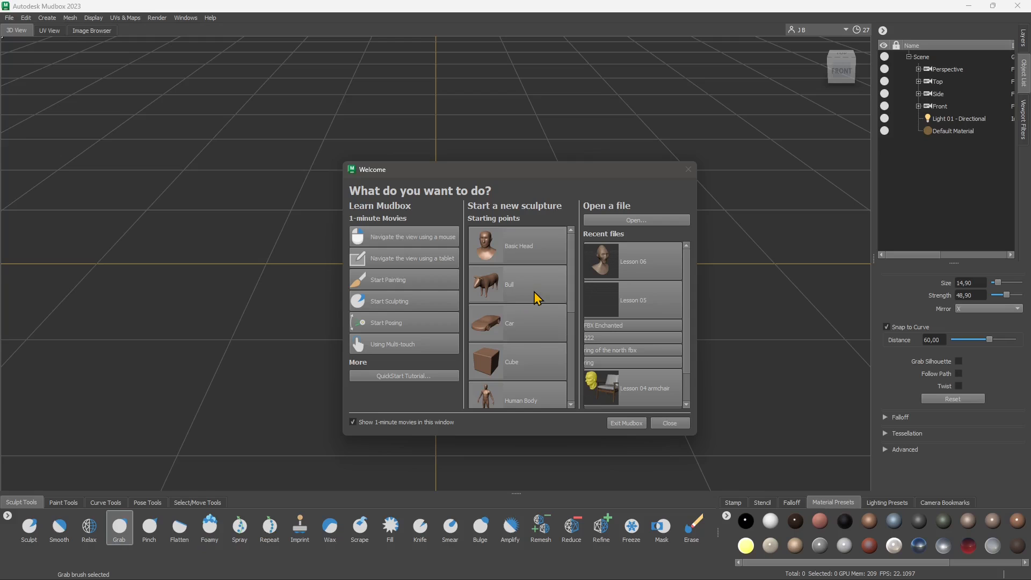
click(620, 265)
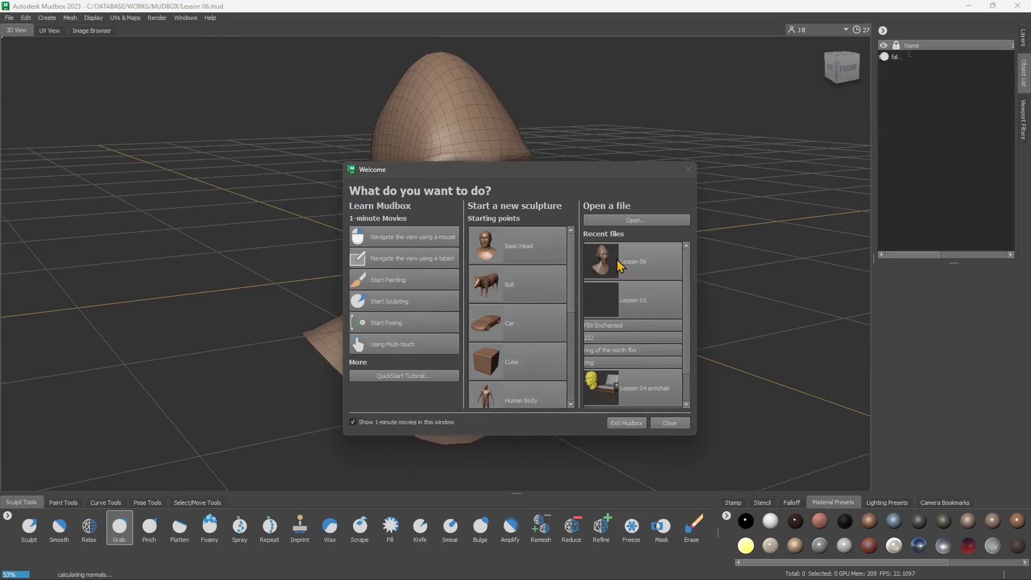
alt+middle_drag(588, 334, 625, 334)
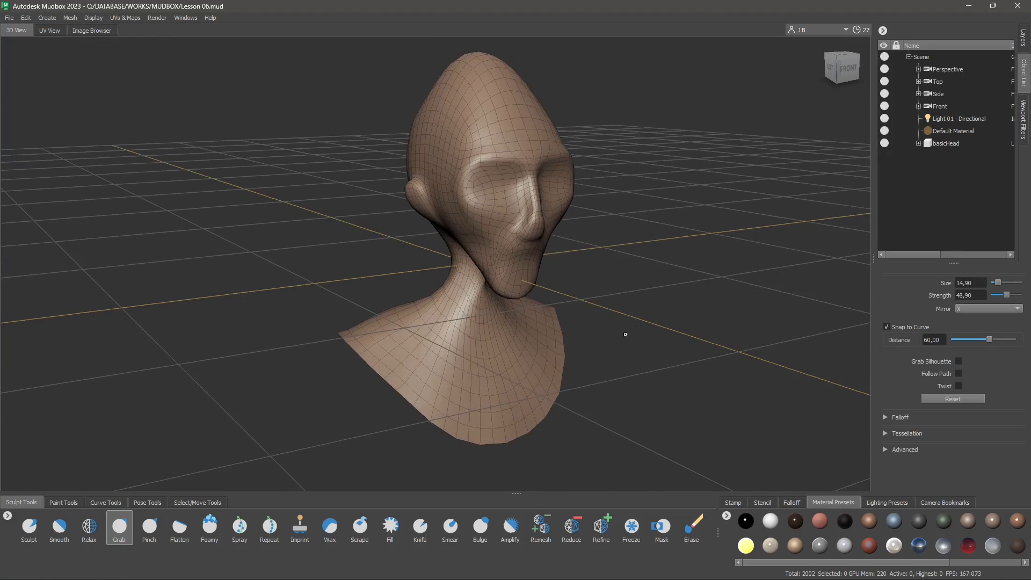
alt+drag(582, 315, 445, 311)
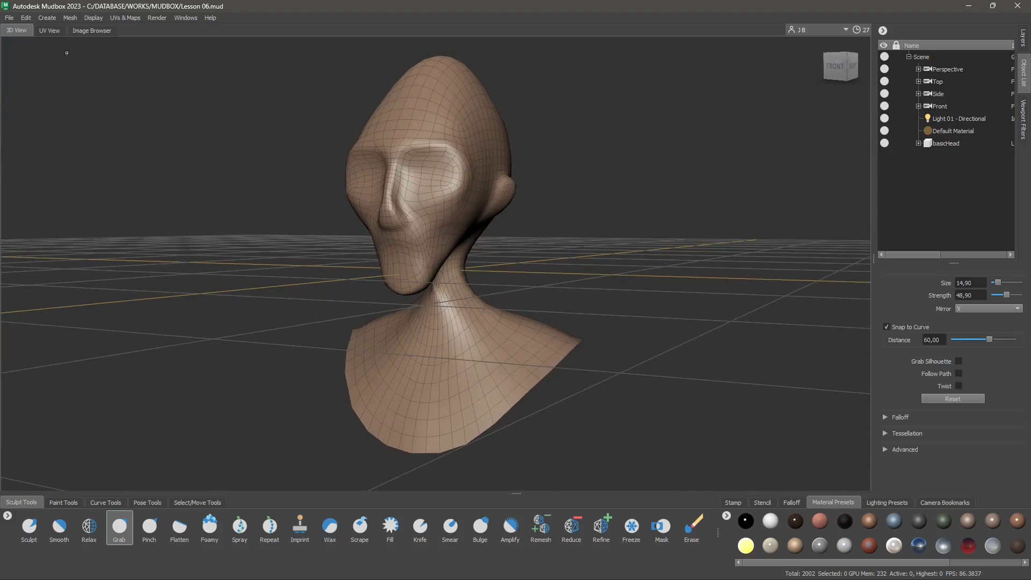
Start a new scene from the Human Body starting point
click(10, 18)
click(48, 30)
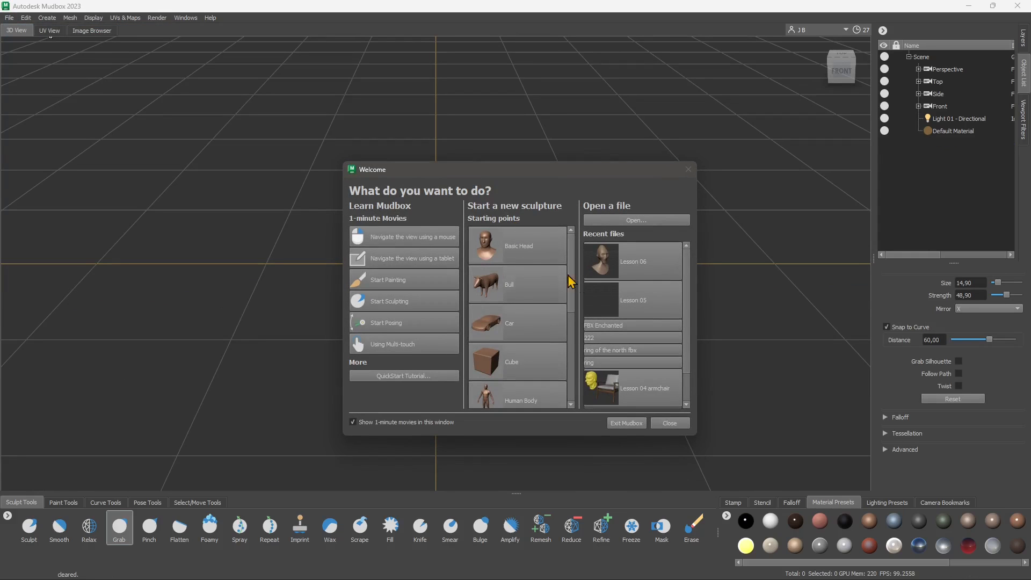
scroll(527, 378, down, 2)
click(517, 329)
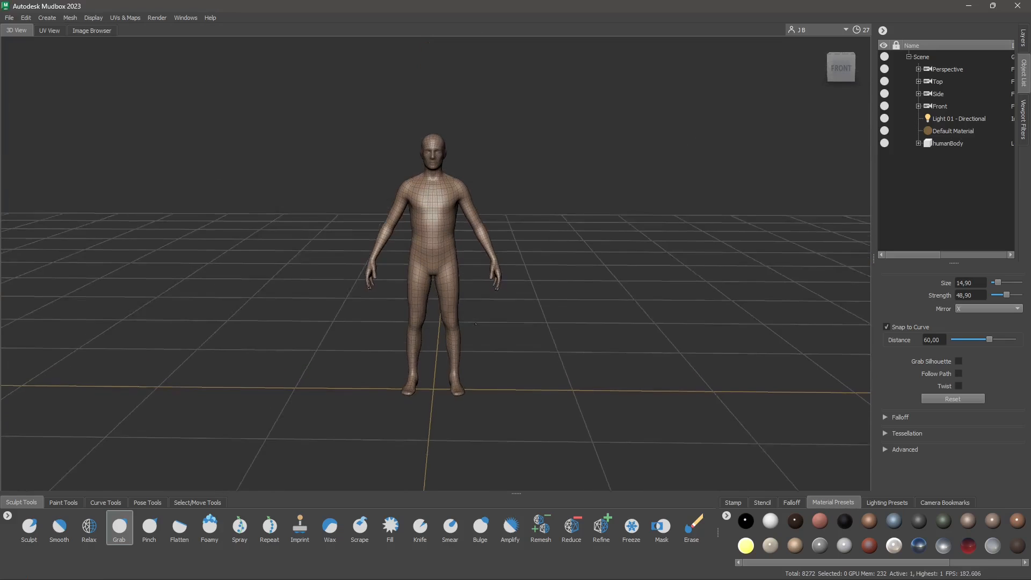
Try a series of material presets on the human body, including white, black, reflective blue, skin tones and reflective red
scroll(476, 324, up, 3)
alt+drag(396, 143, 550, 207)
alt+drag(480, 153, 350, 161)
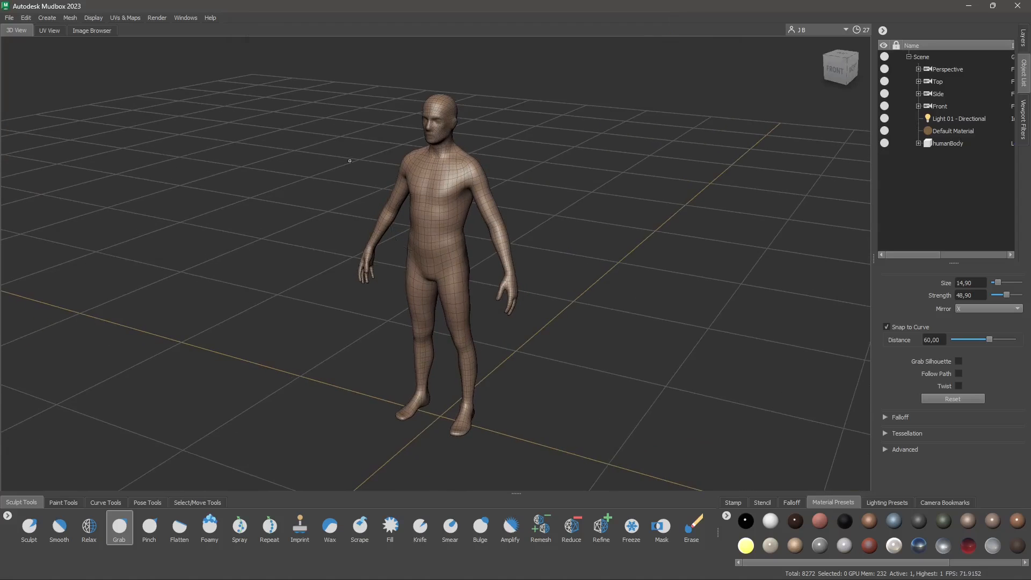
alt+drag(362, 247, 493, 117)
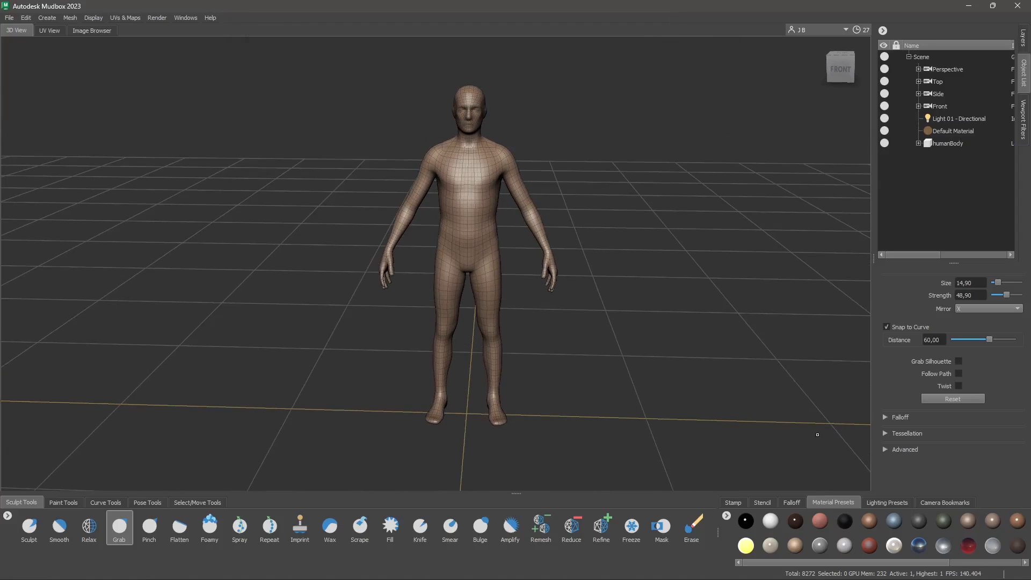
click(776, 523)
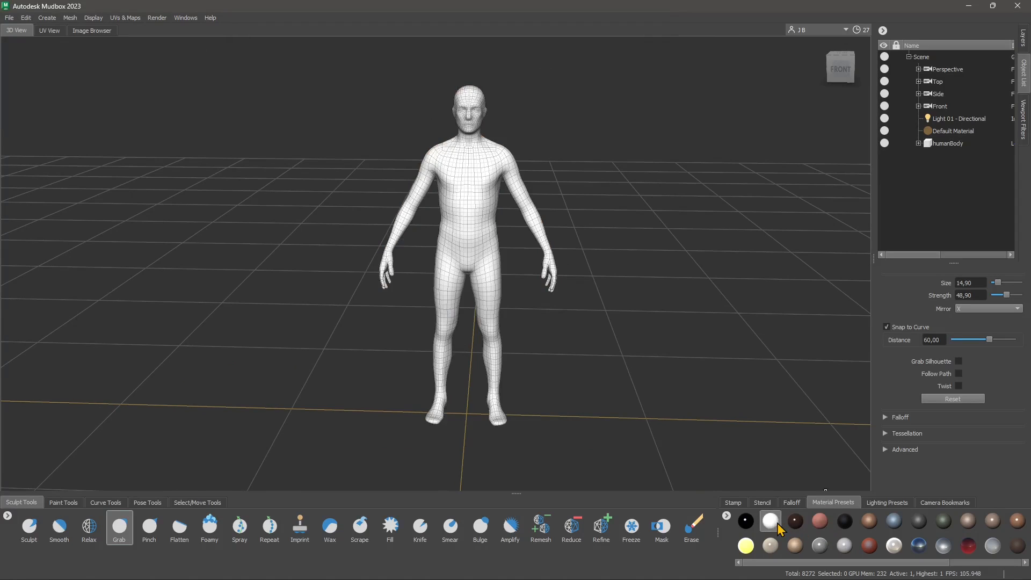
click(845, 525)
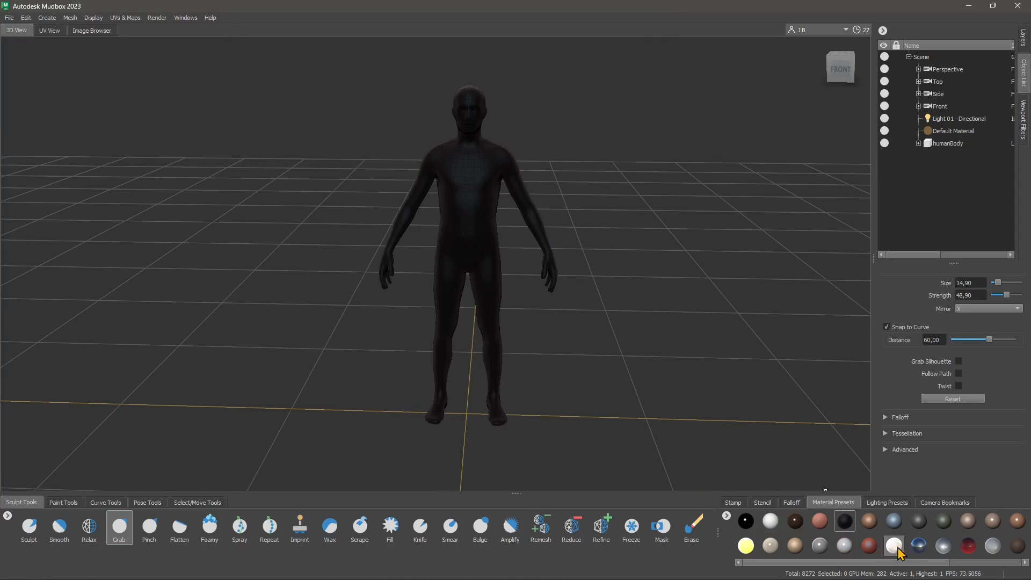
click(919, 543)
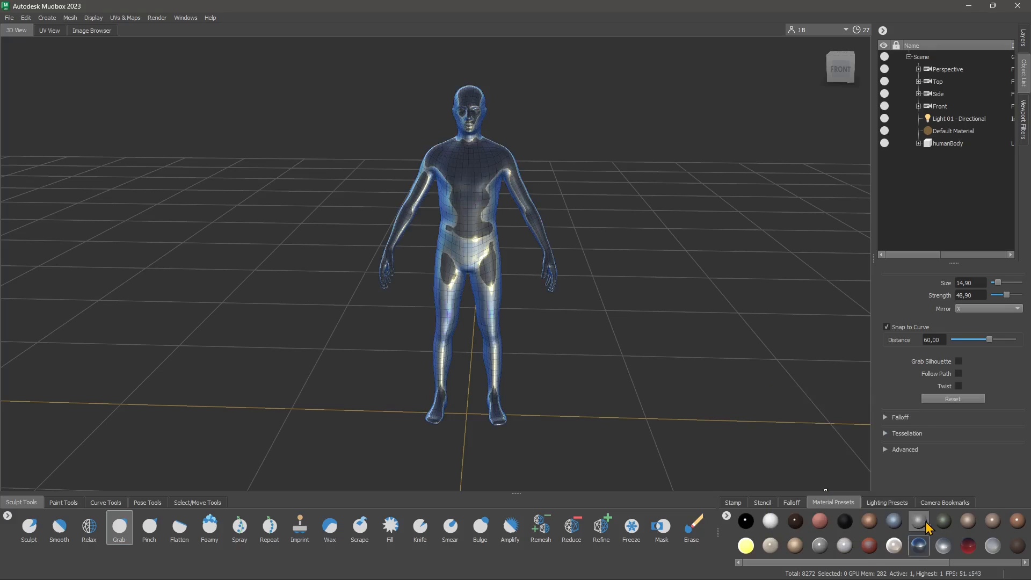
click(920, 524)
click(944, 522)
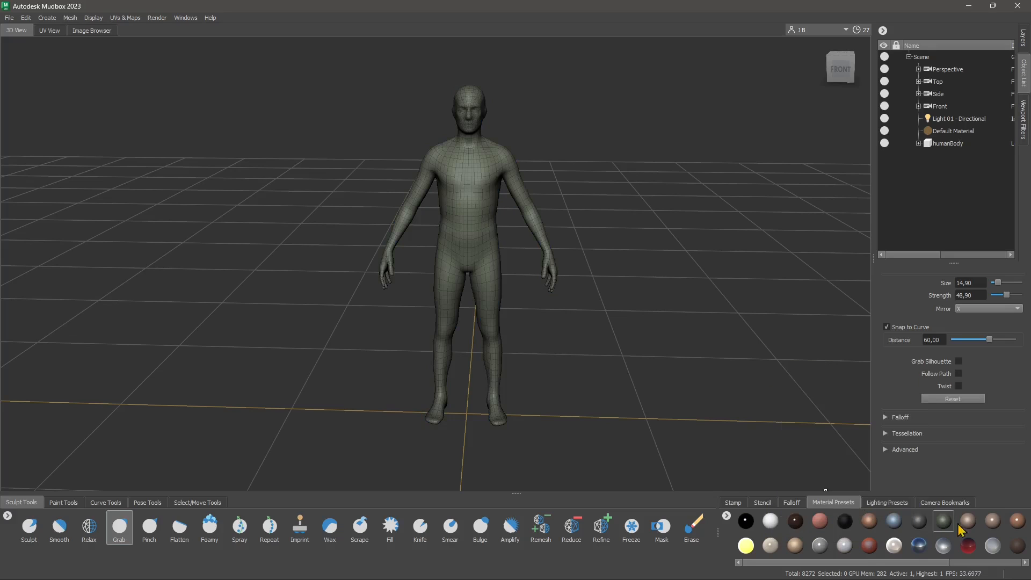
click(970, 524)
click(992, 522)
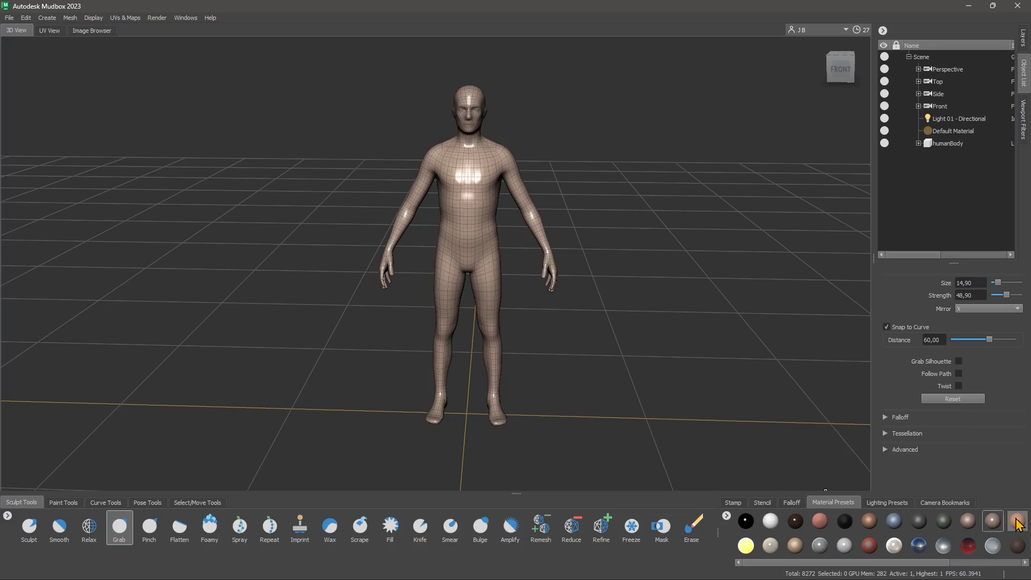
click(1017, 523)
click(796, 545)
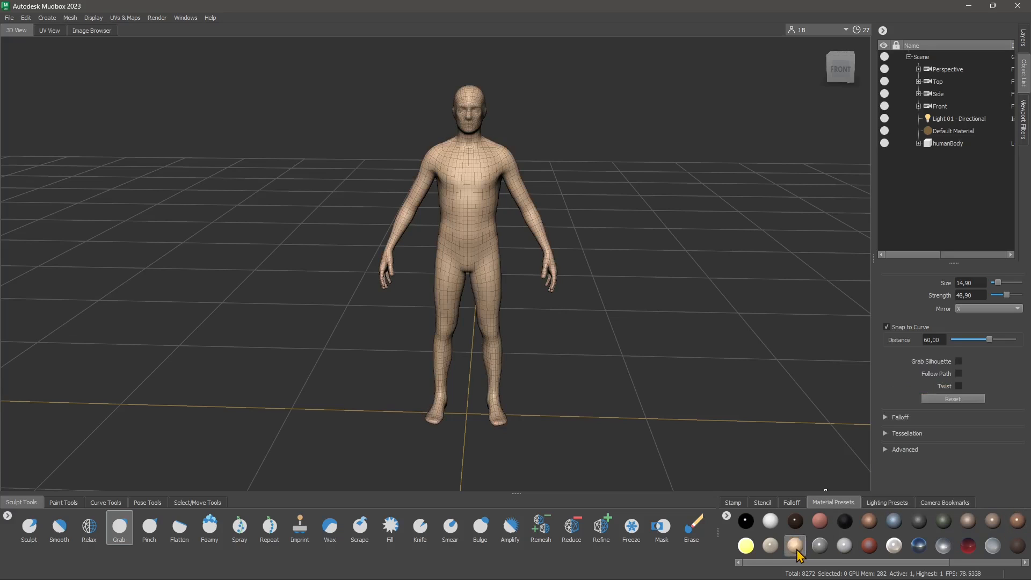
click(771, 546)
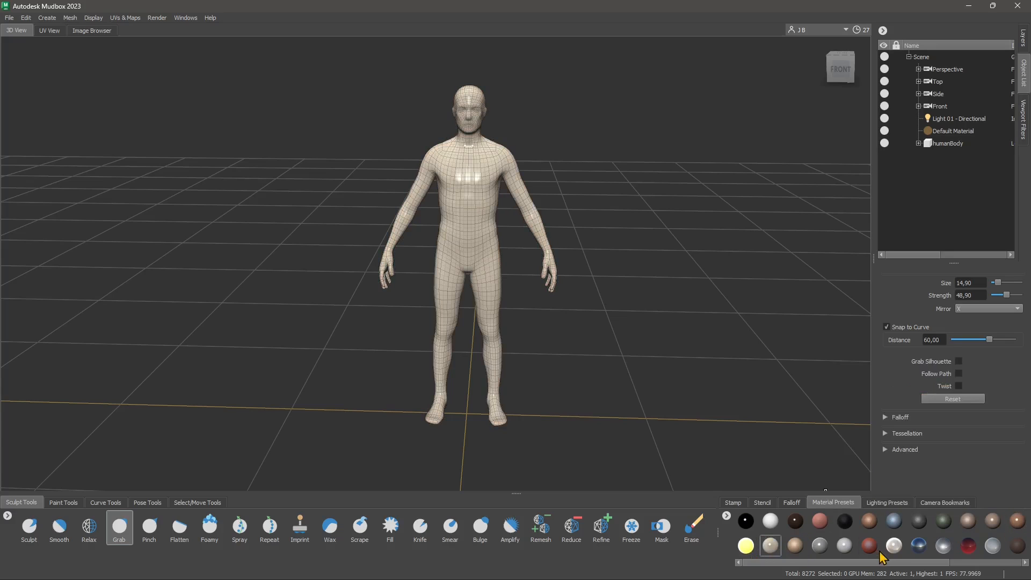
click(967, 546)
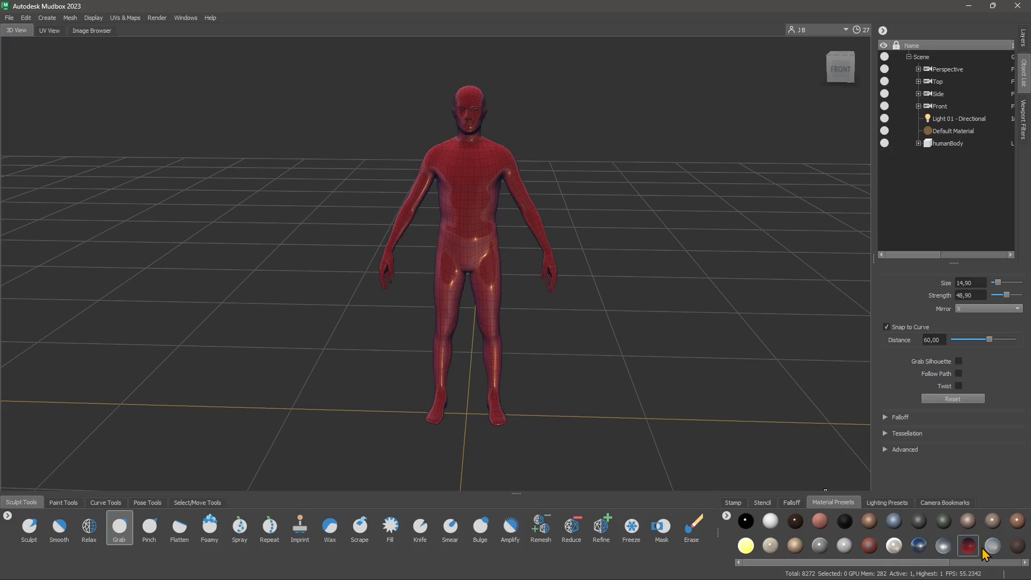
Compare the ReflectiveWhite and SiliconeDark material presets on the human body and keep ReflectiveWhite applied
click(992, 547)
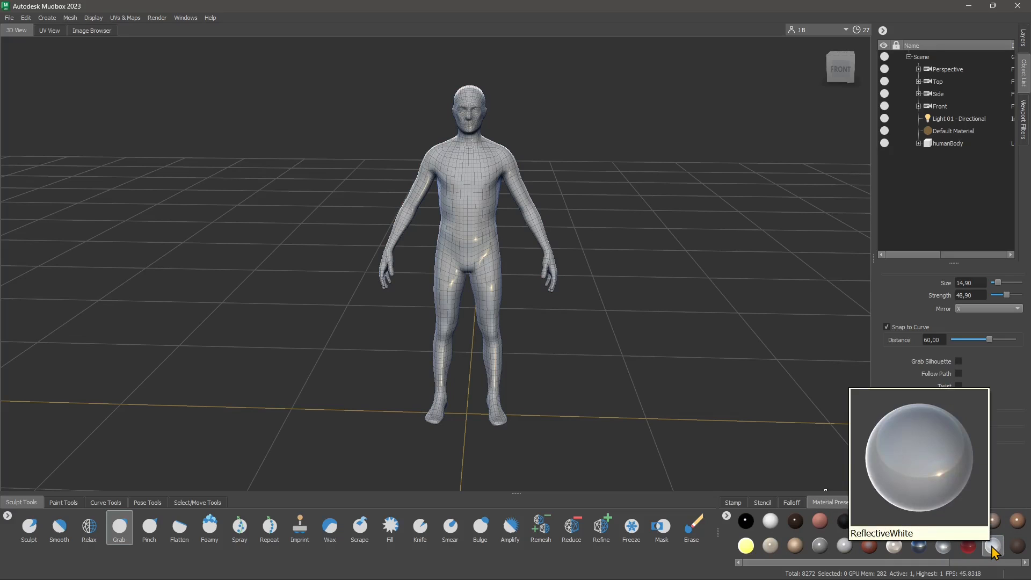
click(1017, 546)
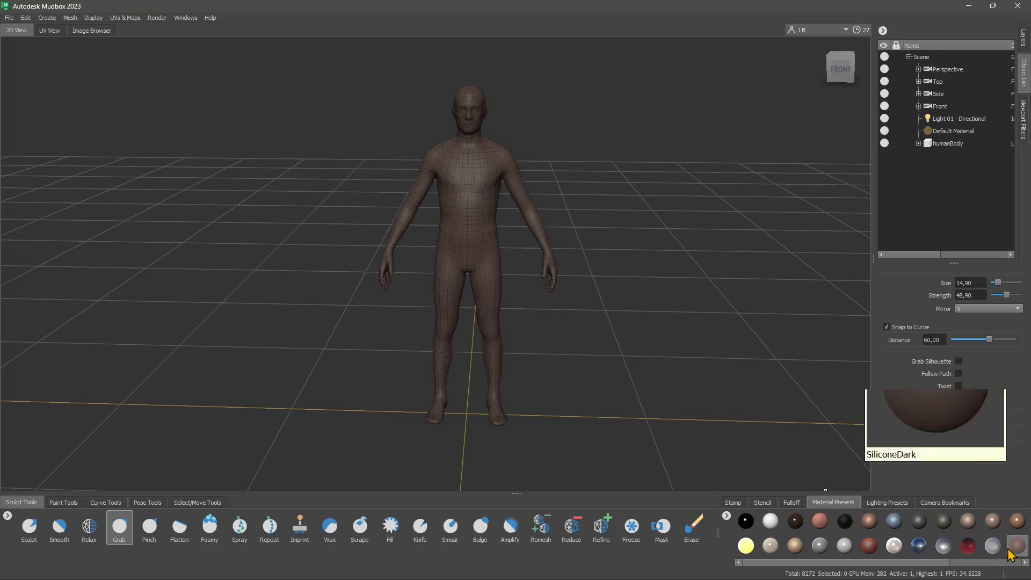
click(992, 547)
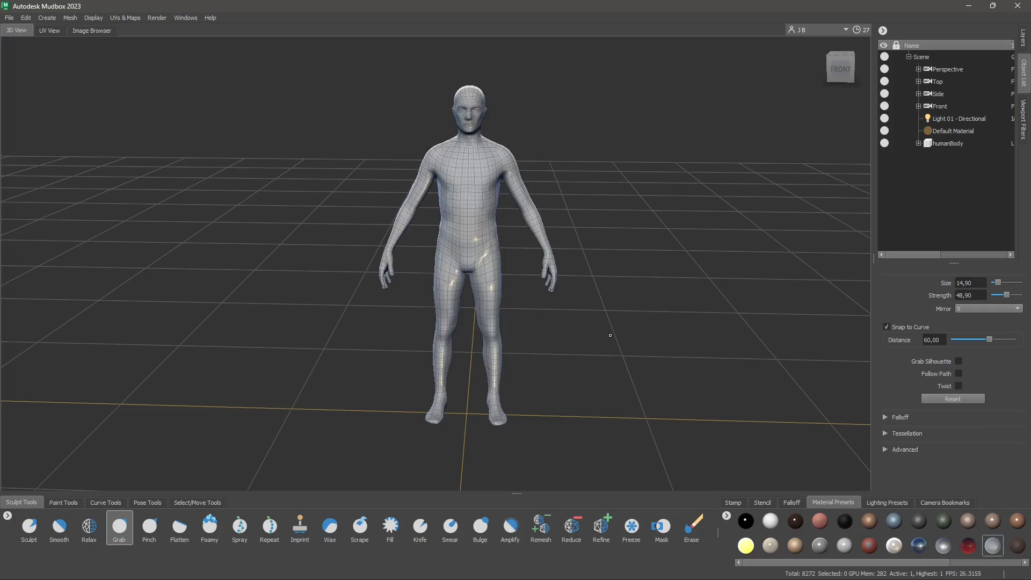
mouse_move(487, 139)
alt+mouse_down()
mouse_move(453, 213)
mouse_move(484, 208)
alt+mouse_up()
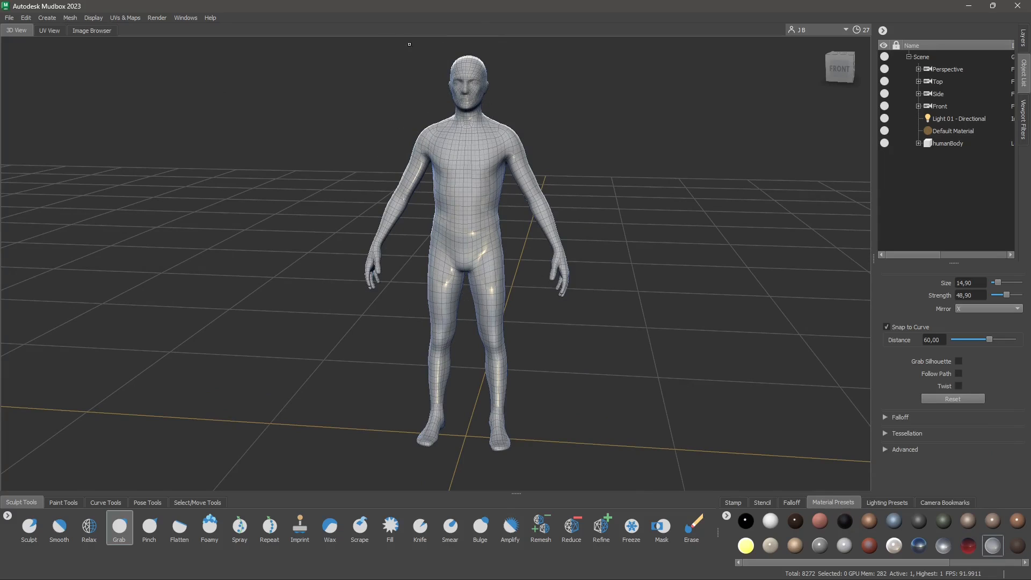
Examine the humanBody object's hierarchy, including its mesh and the nested entries 3, 1 and 2
click(947, 144)
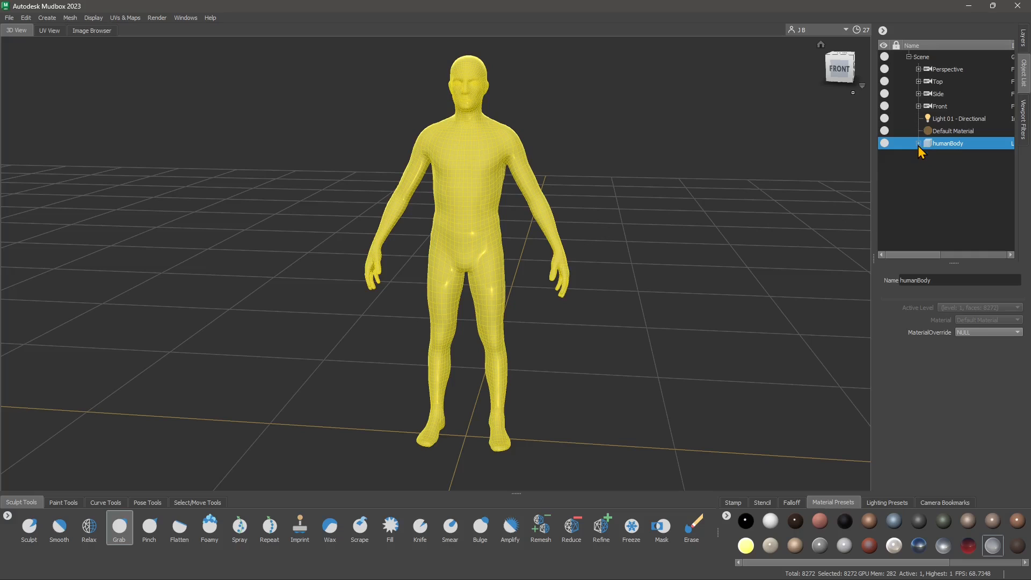
click(918, 144)
click(949, 156)
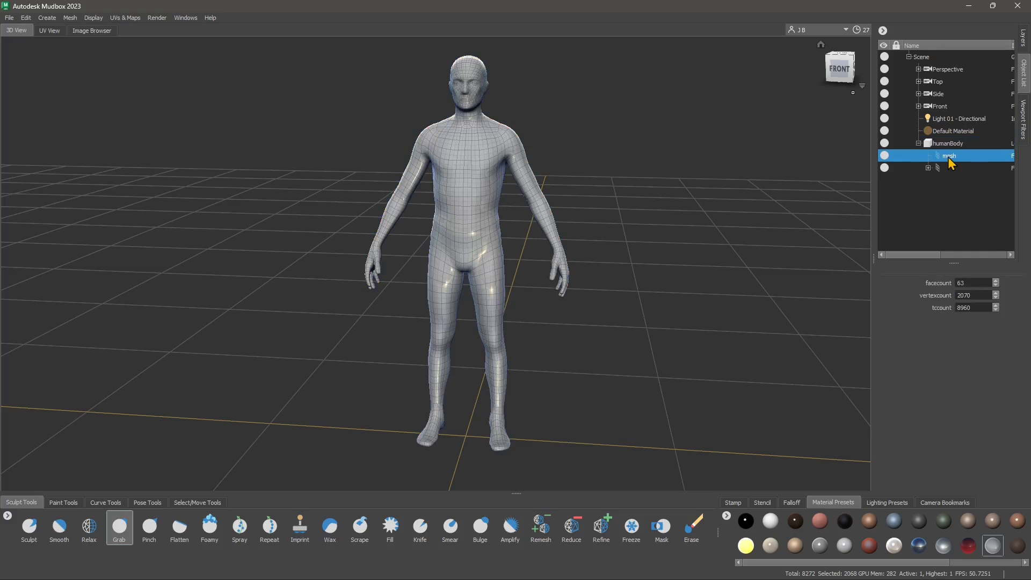
click(928, 168)
click(944, 180)
click(944, 192)
click(945, 205)
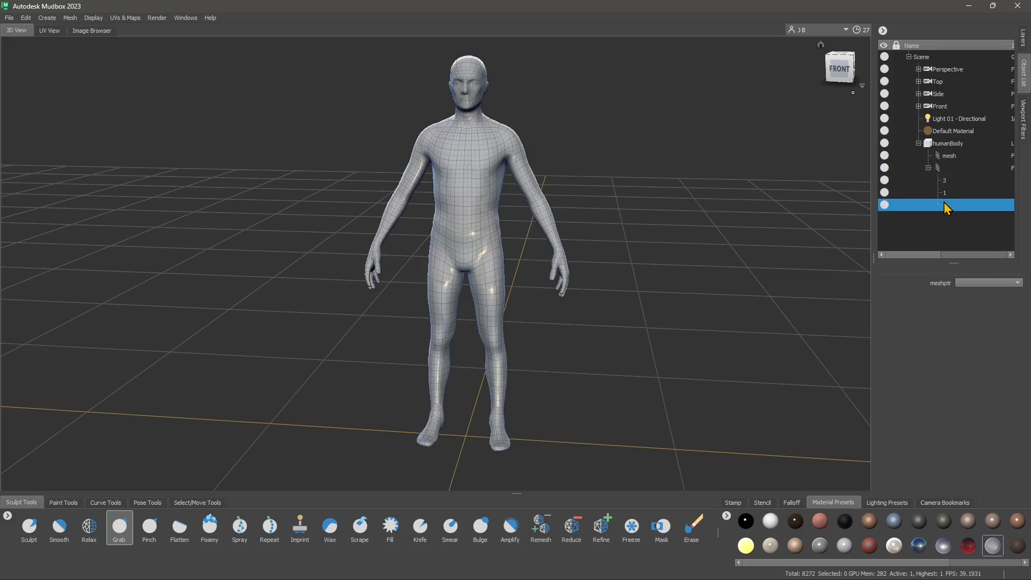
click(940, 170)
click(948, 154)
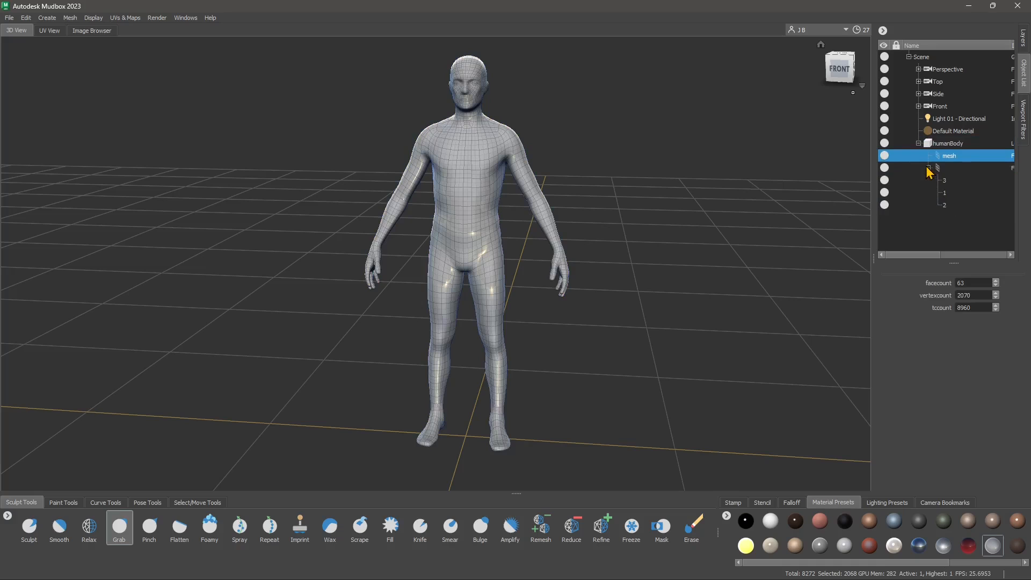
click(928, 168)
click(938, 144)
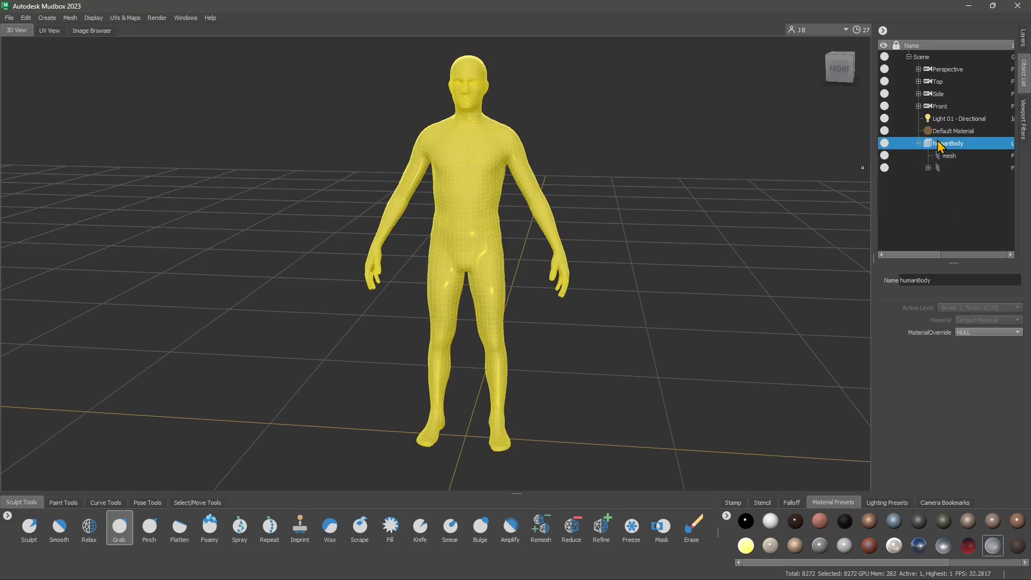
click(918, 144)
Duplicate the humanBody object
right_click(935, 144)
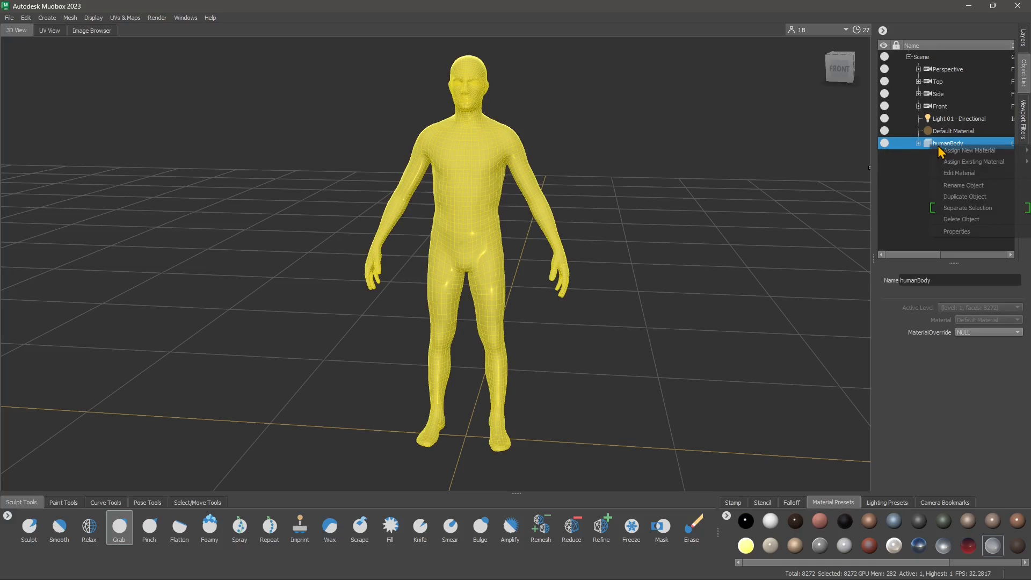
mouse_move(937, 149)
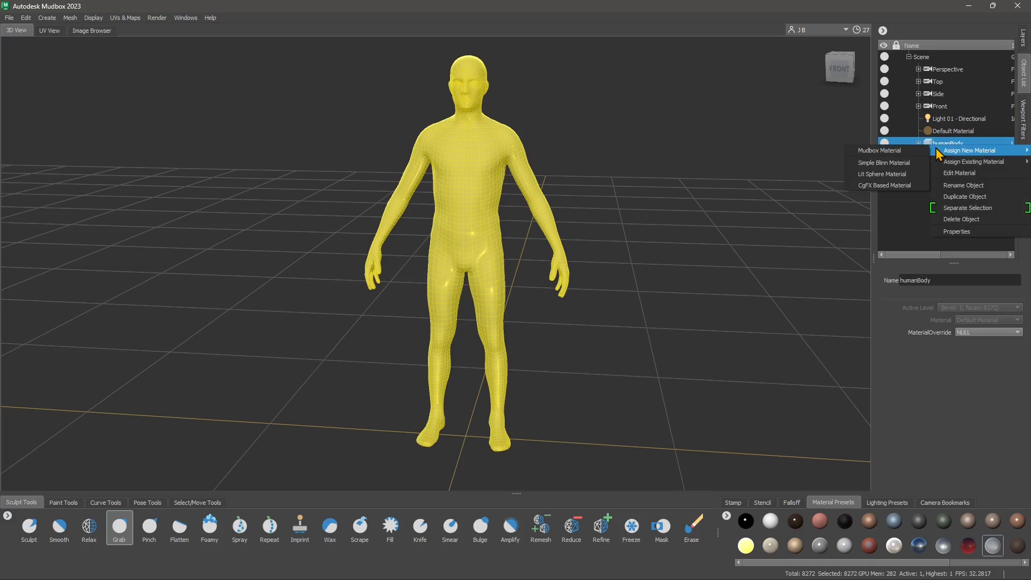
mouse_move(962, 165)
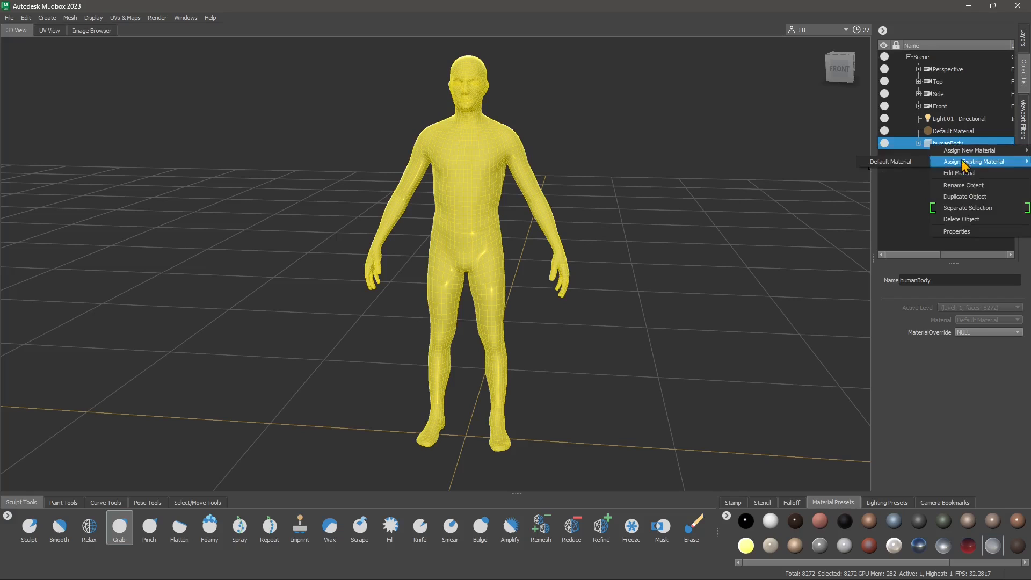
click(957, 197)
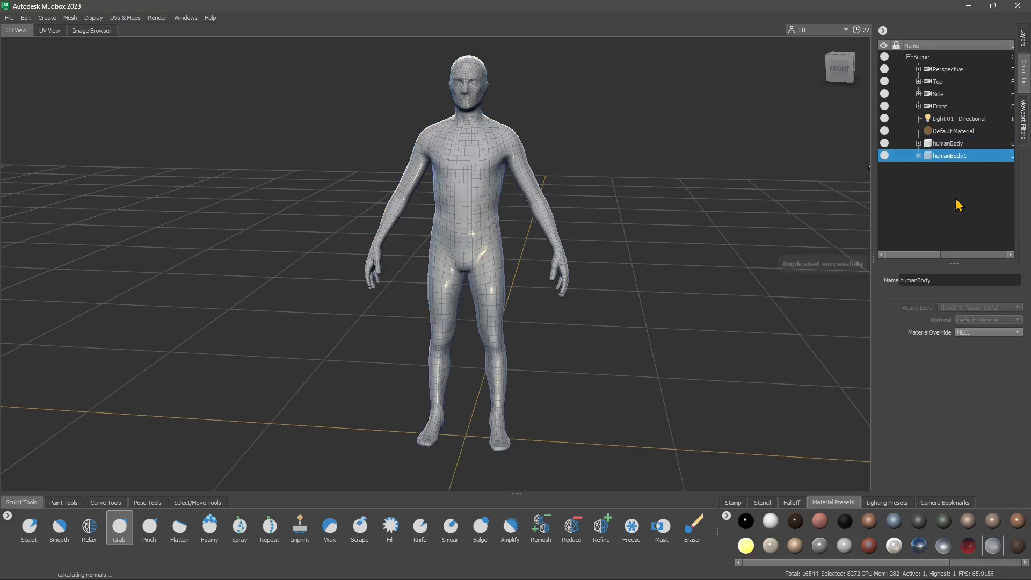
Translate the duplicated body along the X axis so it stands beside the original
click(950, 157)
click(197, 503)
click(156, 526)
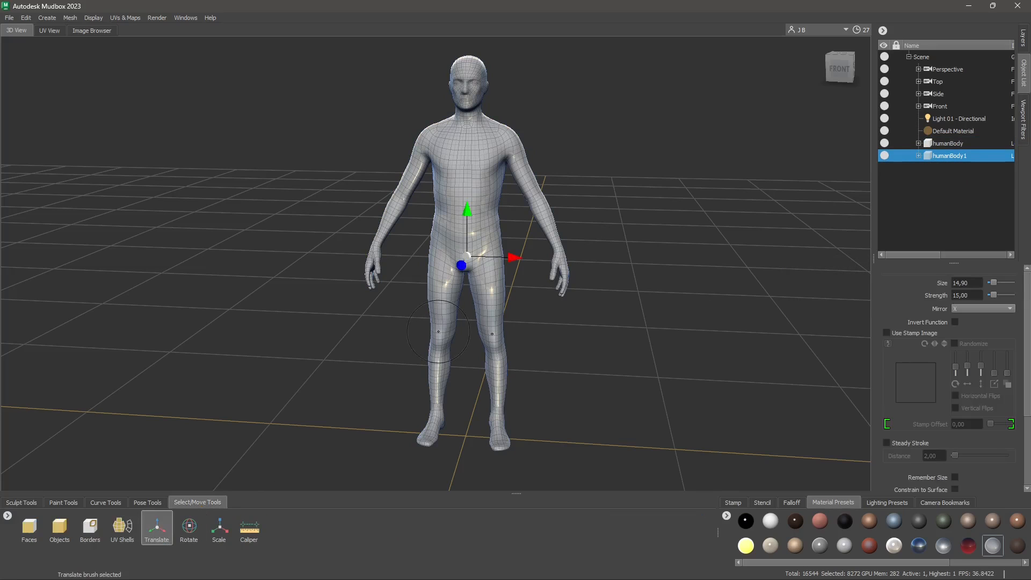
drag(516, 263, 740, 264)
Duplicate the moved body and translate the new copy further along the X axis to form a row of three
key(f)
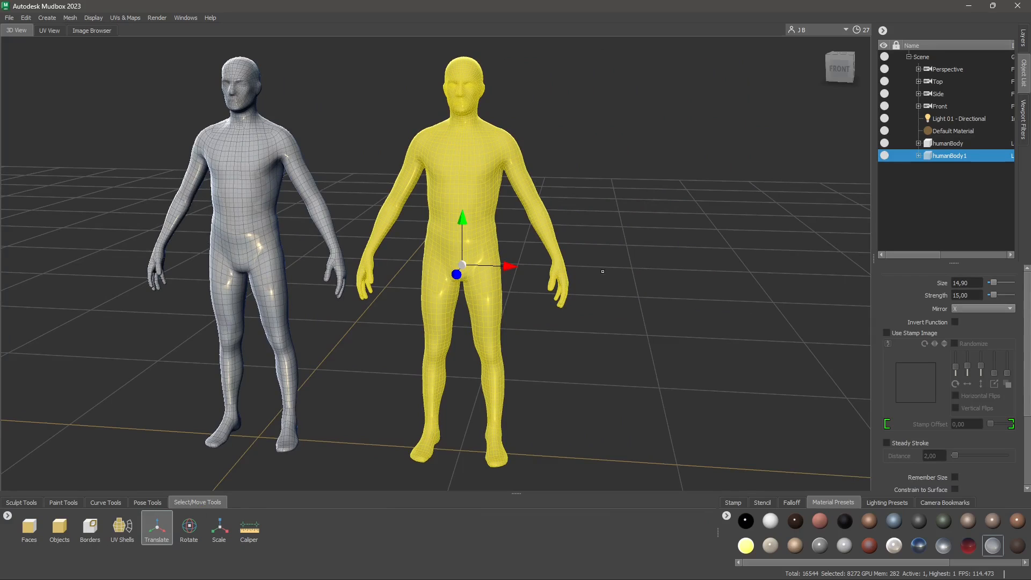
right_drag(486, 189, 470, 262)
drag(507, 266, 747, 275)
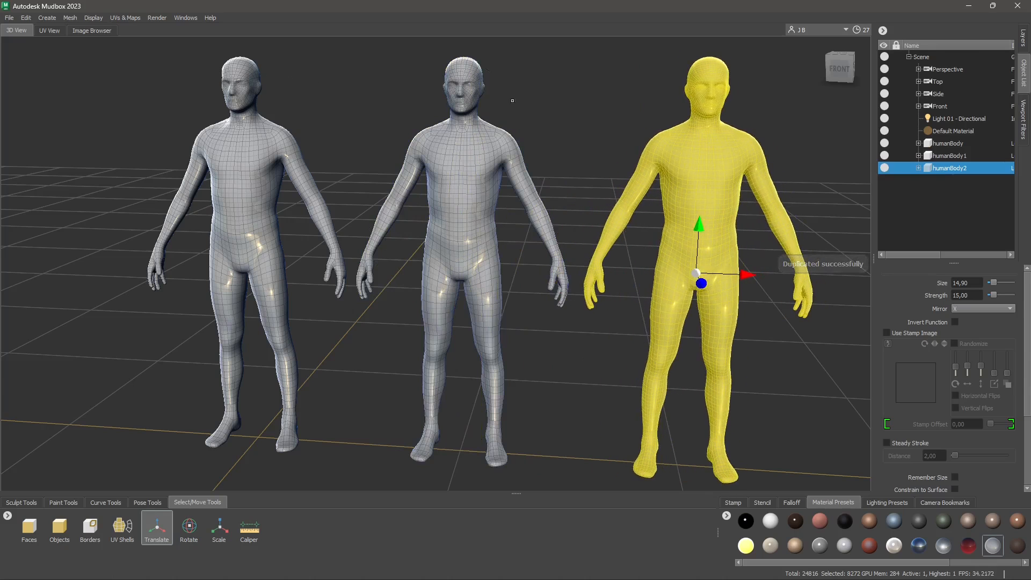
Toggle the original humanBody mesh between subdivision levels 0 and 1, leaving it at level 0
click(947, 132)
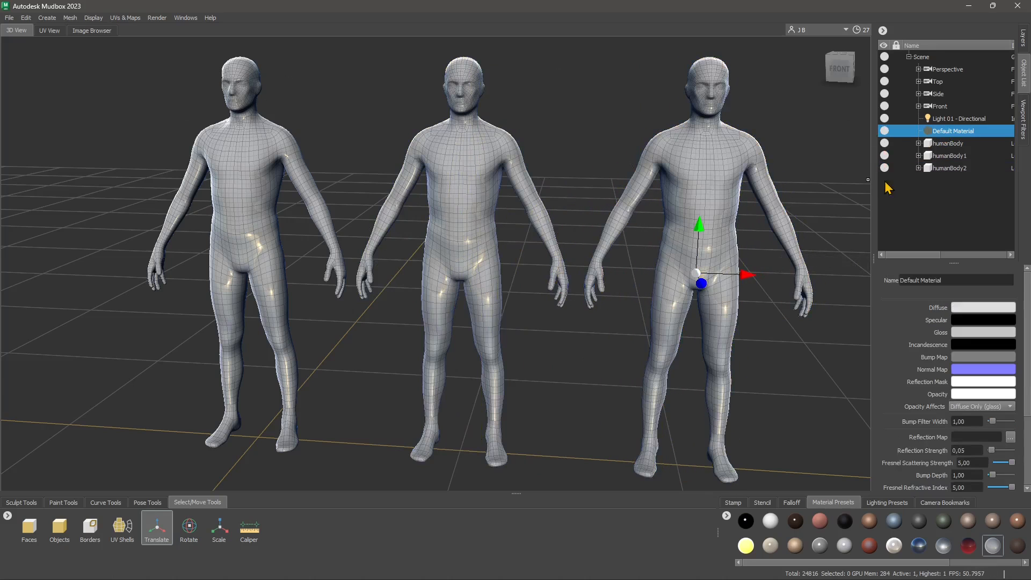
click(947, 144)
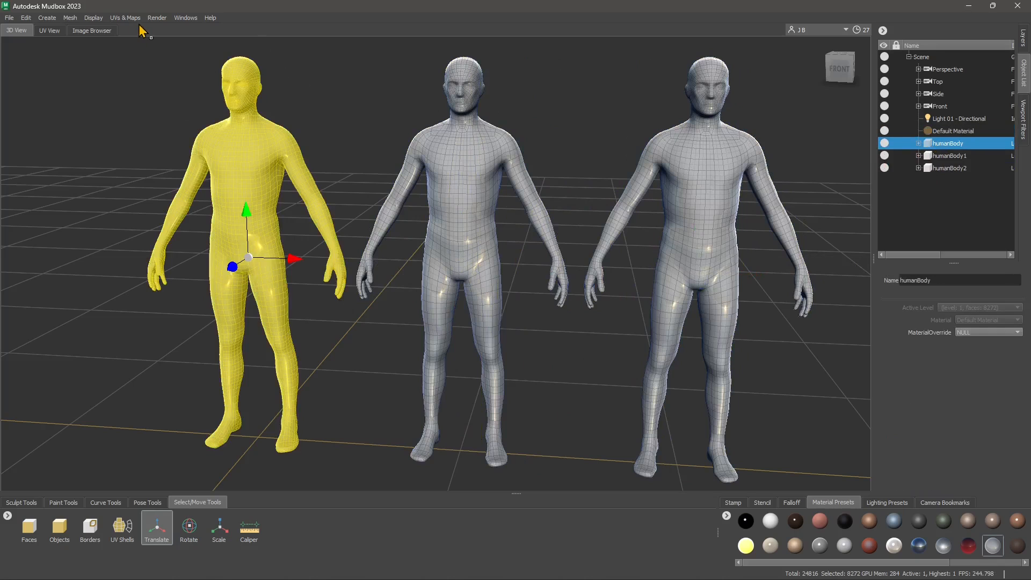
click(70, 18)
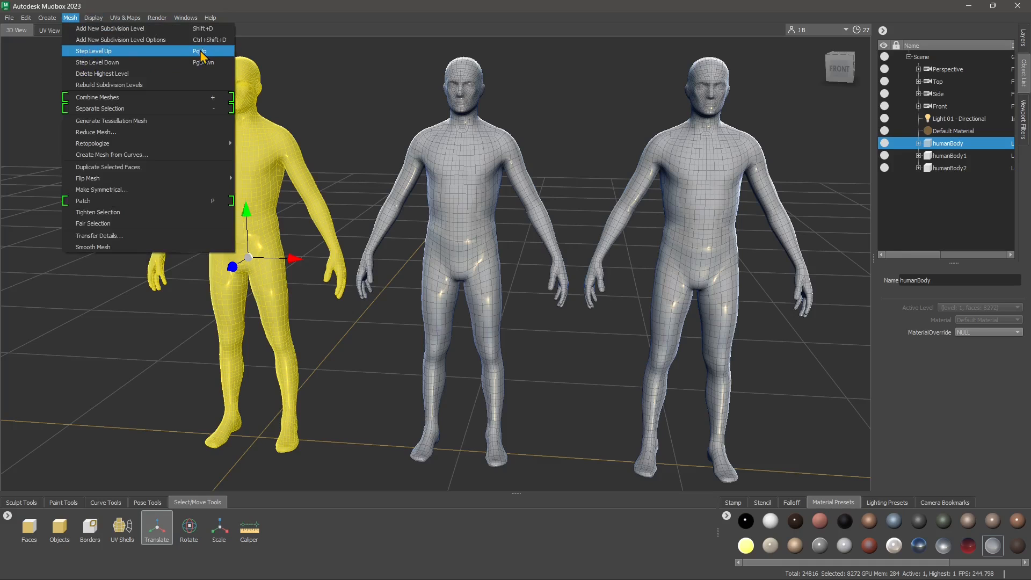
click(316, 71)
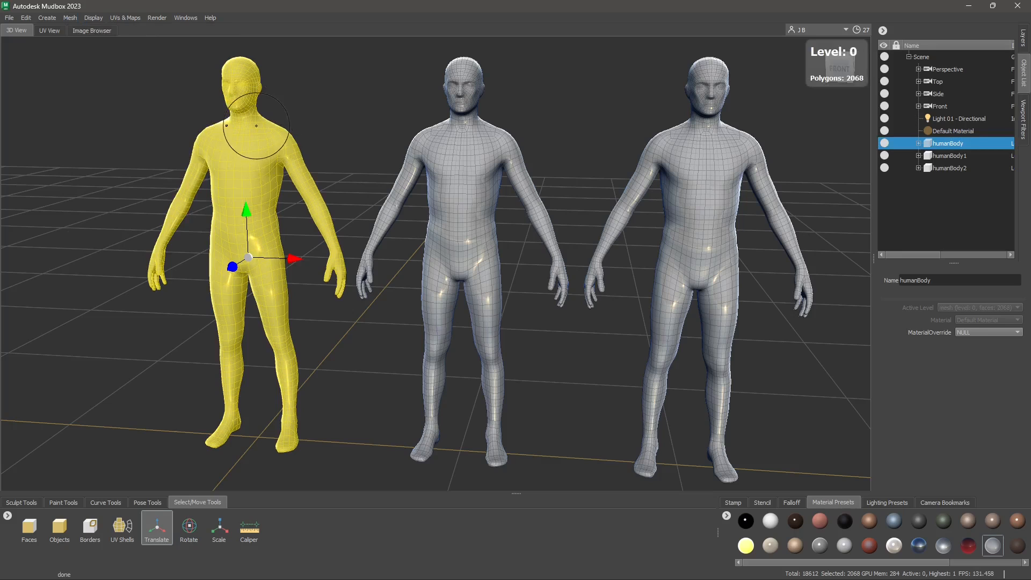
key(Page_Up)
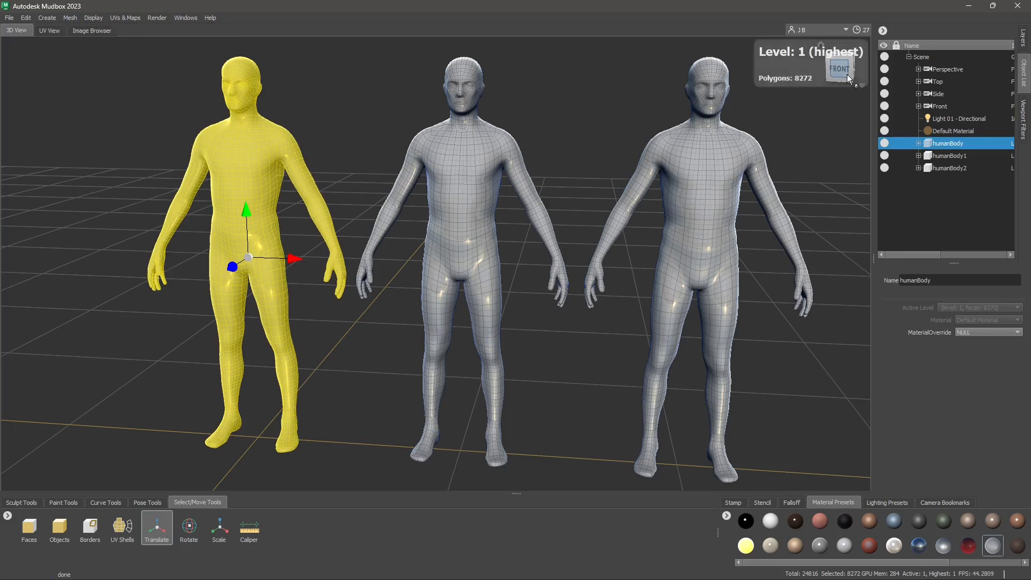
key(Page_Down)
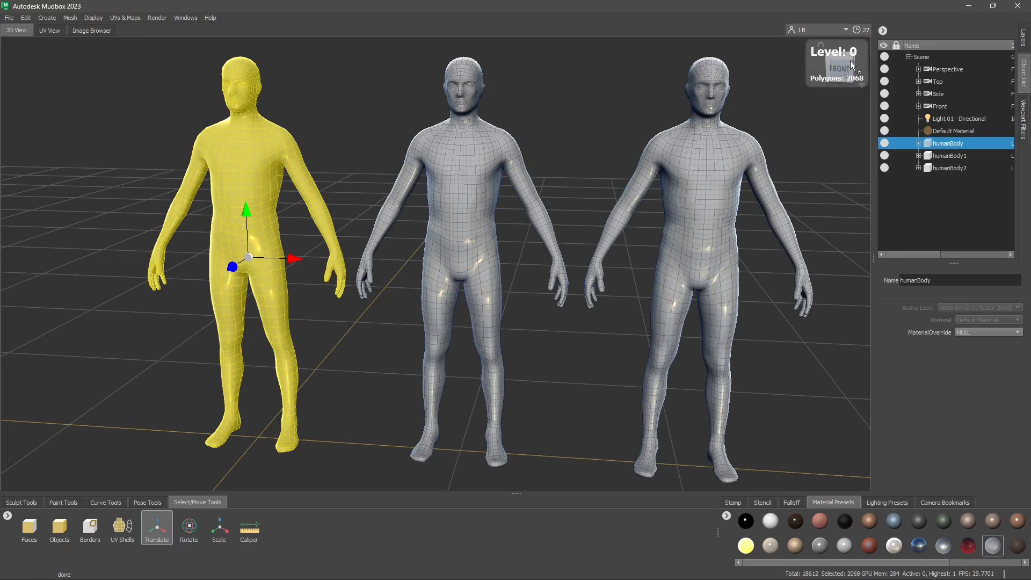
key(Page_Up)
key(Page_Down)
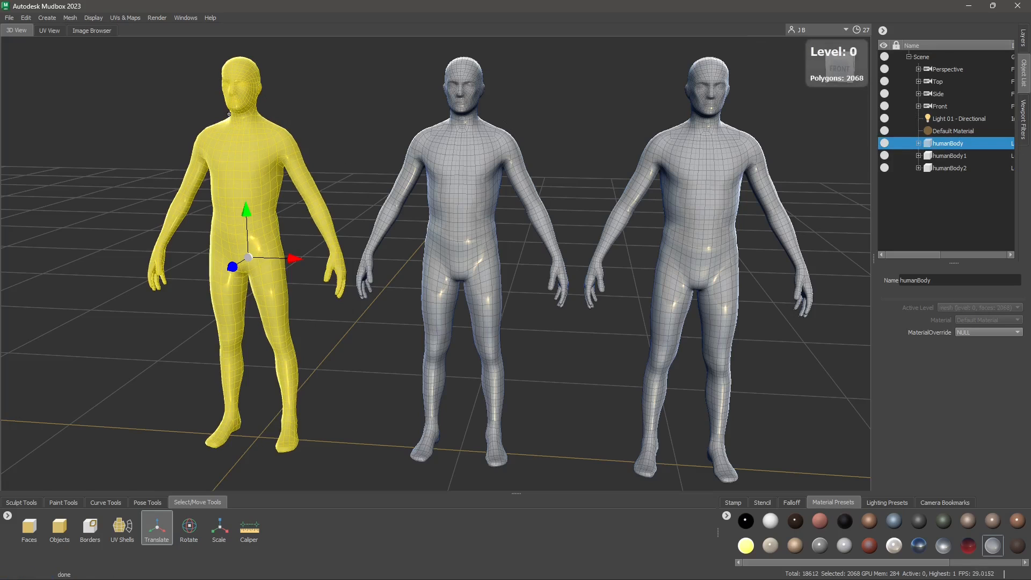
Add a new subdivision level to humanBody2, bringing it to level 2, and deselect the body
click(945, 156)
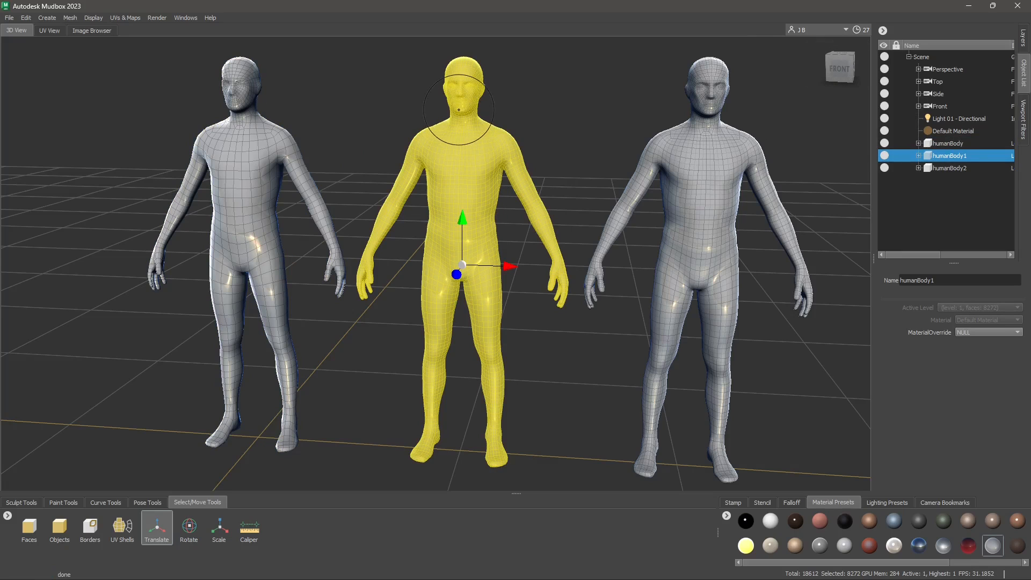
click(946, 168)
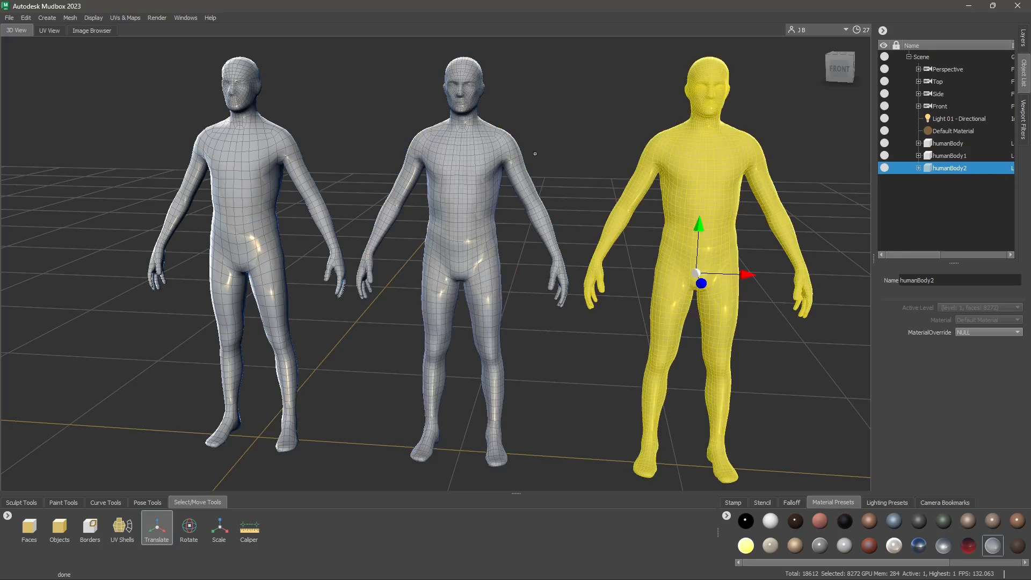
click(74, 18)
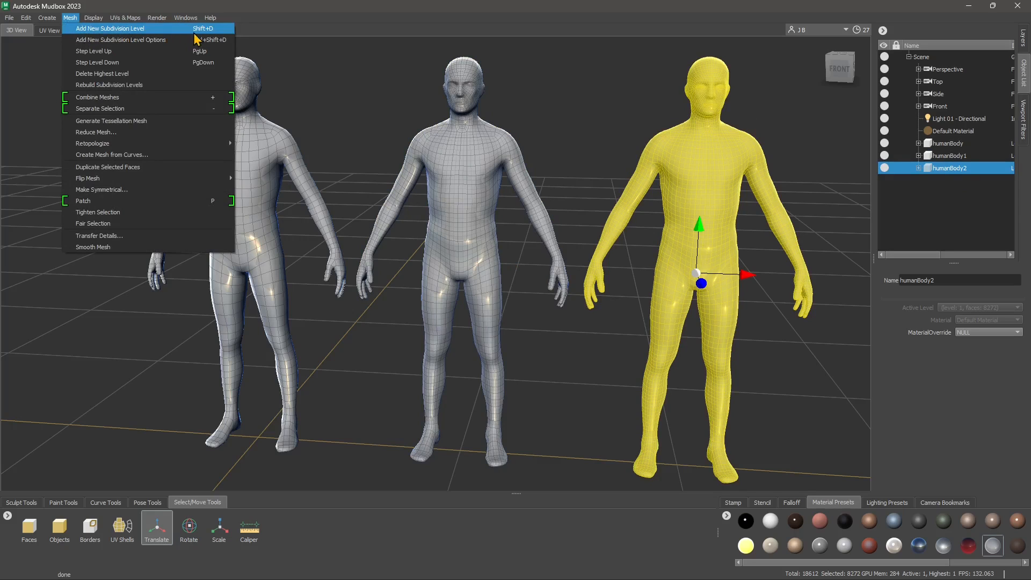
key(shift+d)
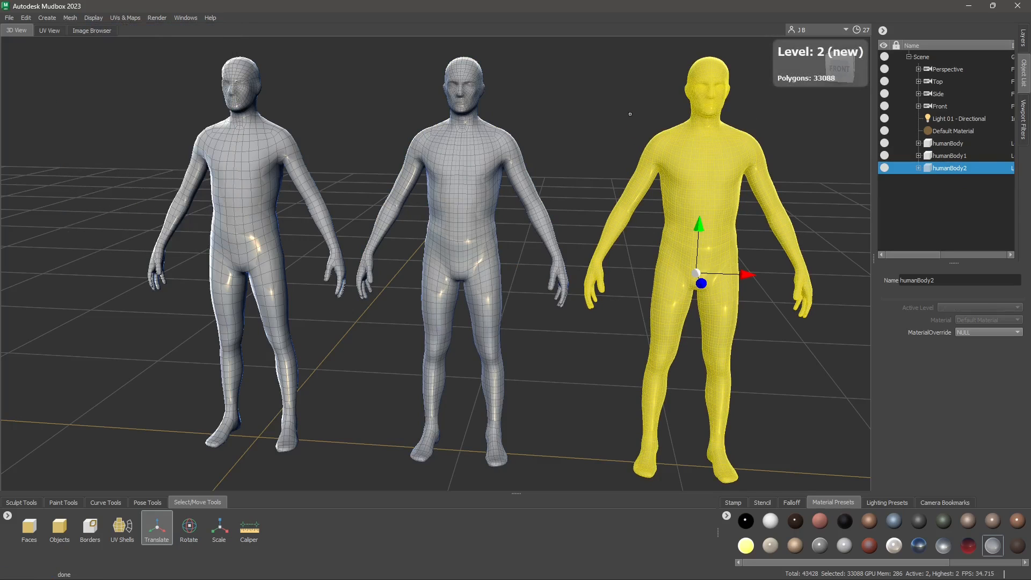
click(946, 131)
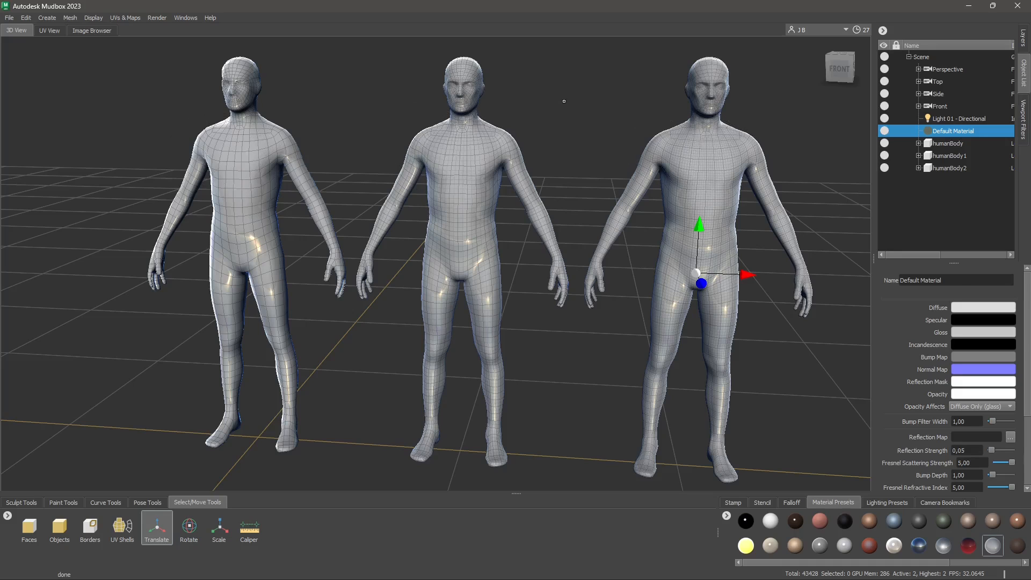
Try a mirrored Sculpt brush stroke on the original body's shoulder and undo it
click(248, 257)
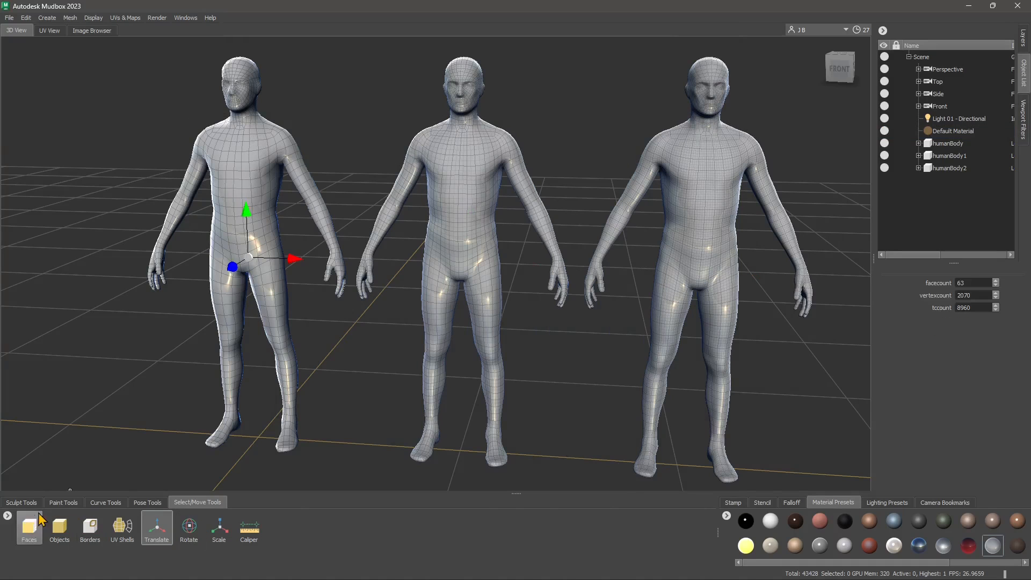
click(21, 502)
click(29, 526)
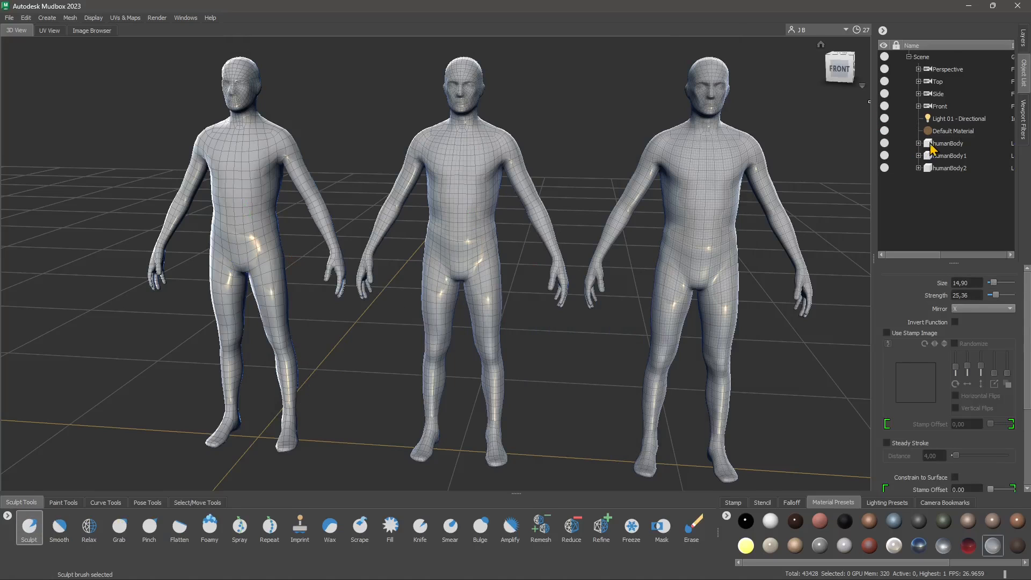
scroll(247, 151, up, 2)
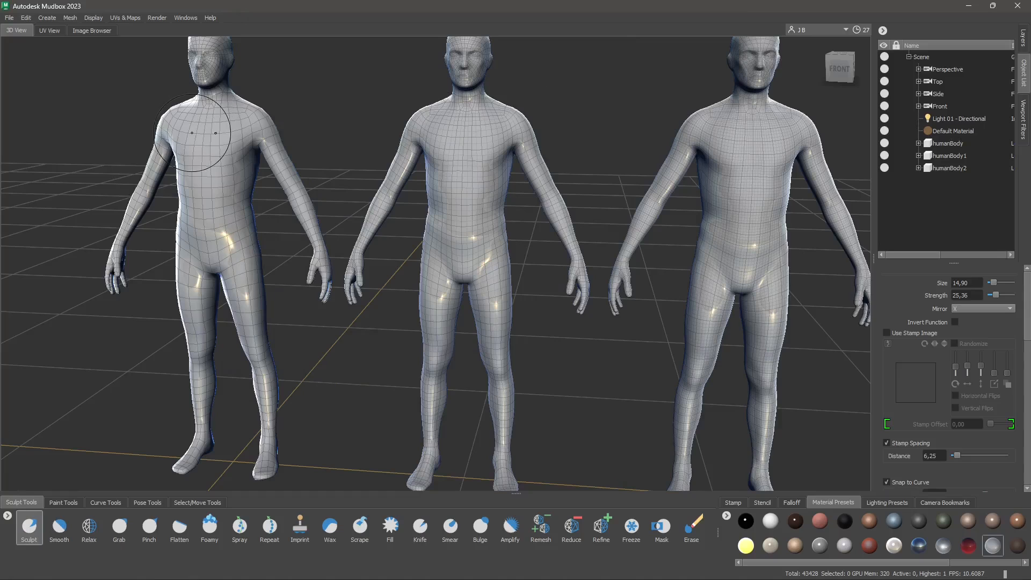
alt+middle_drag(190, 134, 280, 166)
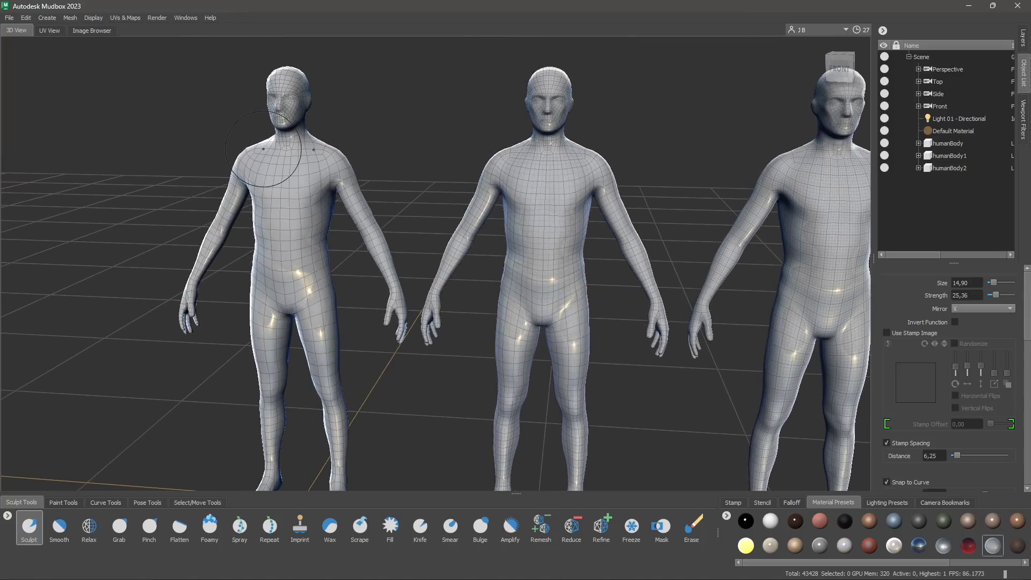
key(f)
scroll(437, 258, up, 1)
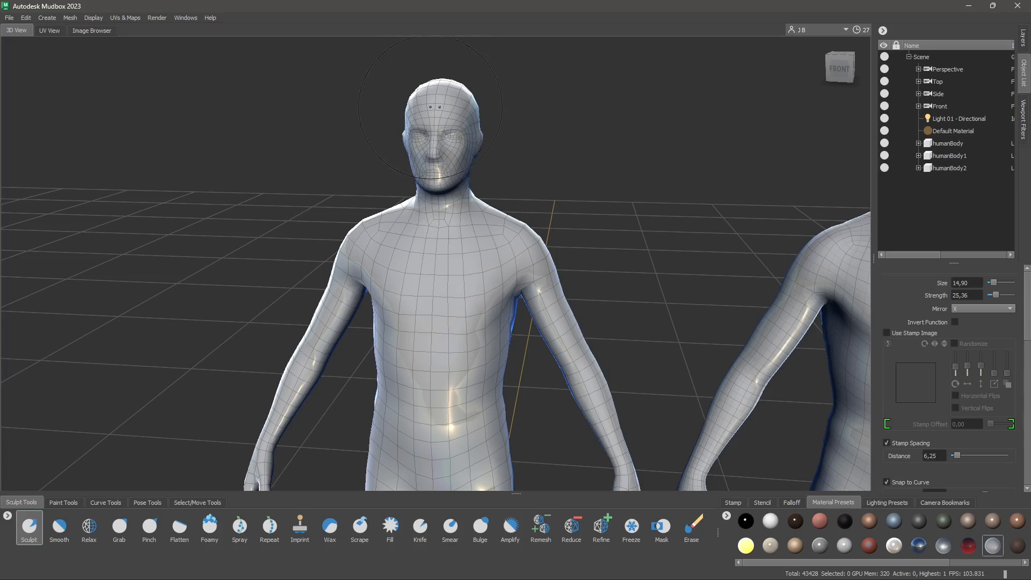
drag(361, 233, 352, 193)
key(ctrl+z)
Try bulging the original body's belly, hips and arms with the Sculpt brush, and undo the strokes
scroll(430, 210, down, 4)
alt+middle_drag(459, 349, 455, 237)
drag(426, 217, 435, 235)
key(ctrl+z)
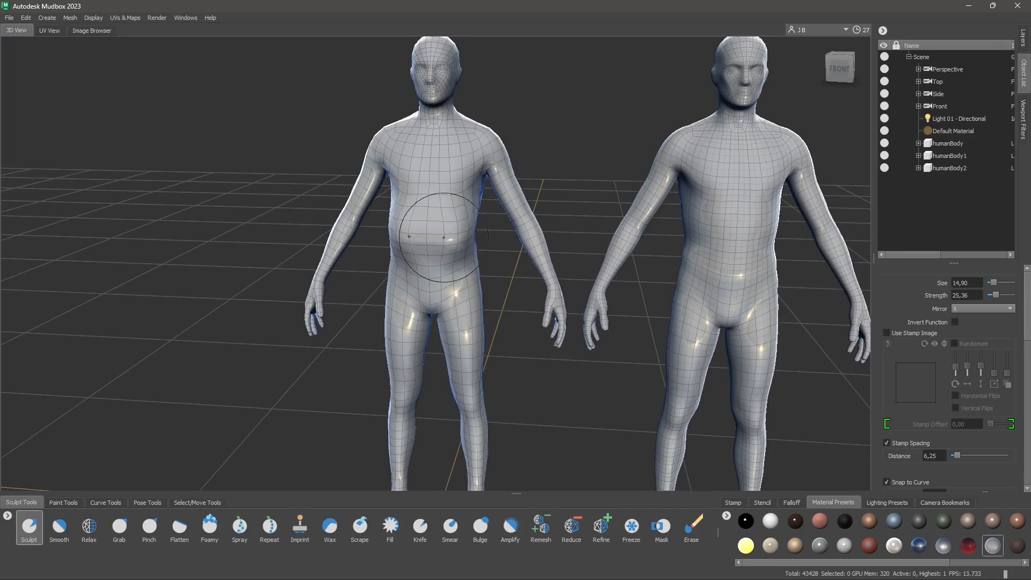
drag(424, 278, 388, 271)
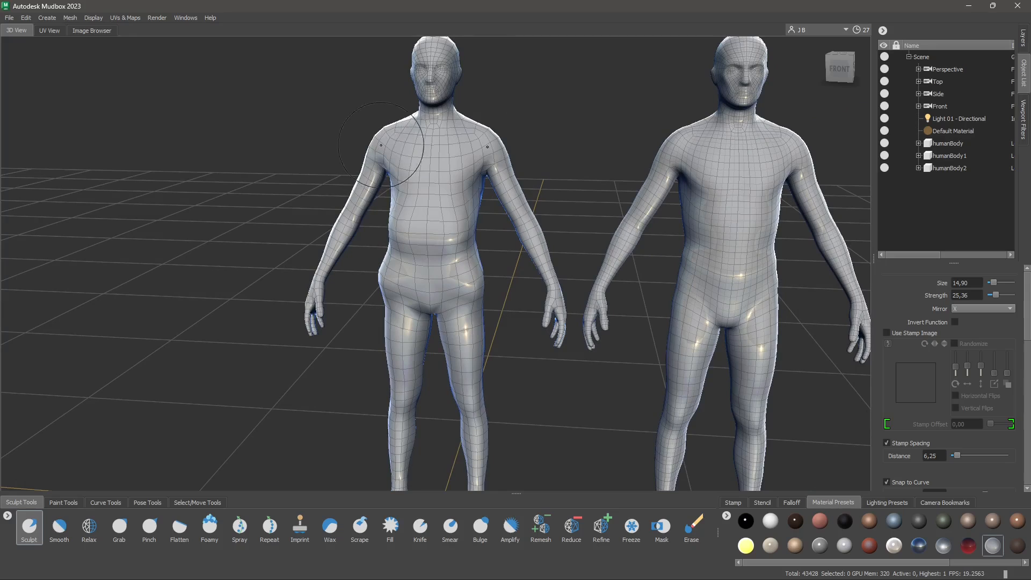
drag(381, 145, 345, 234)
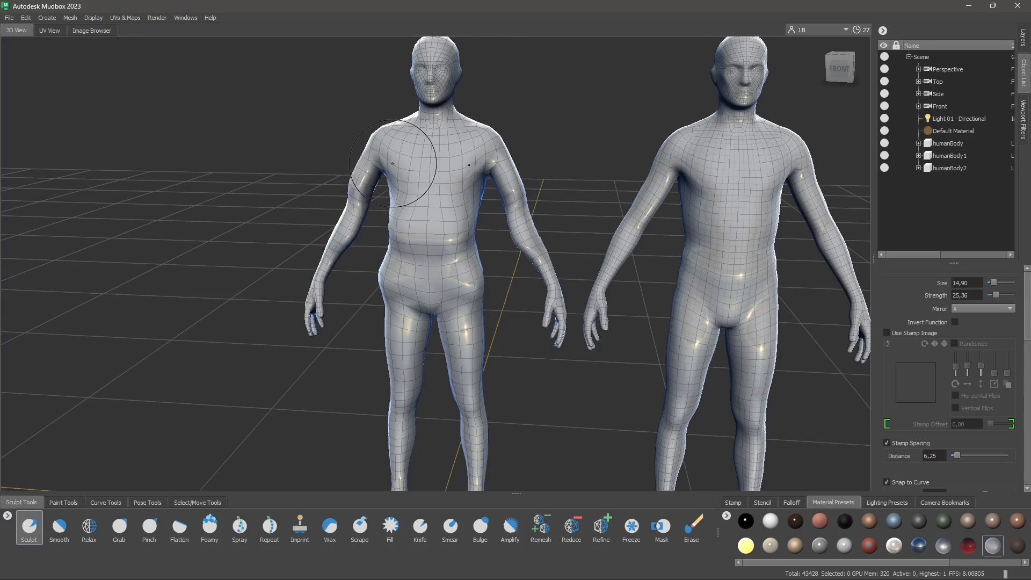
key(ctrl+z)
key(ctrl+z)
key(ctrl+z)
key(ctrl+z)
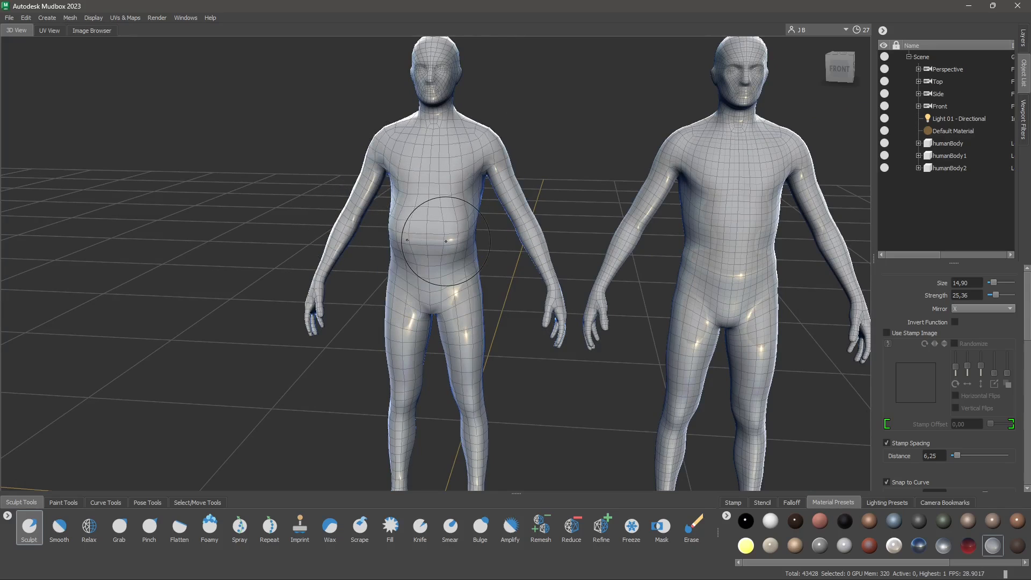
key(ctrl+z)
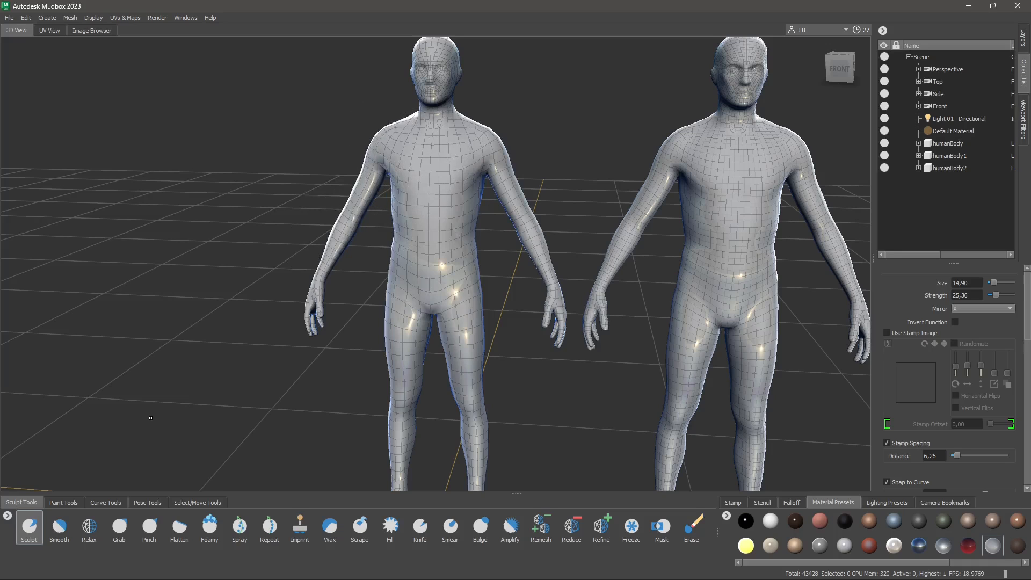
Try reshaping the original body's shoulders and arms with the Grab brush, and undo the strokes
click(119, 527)
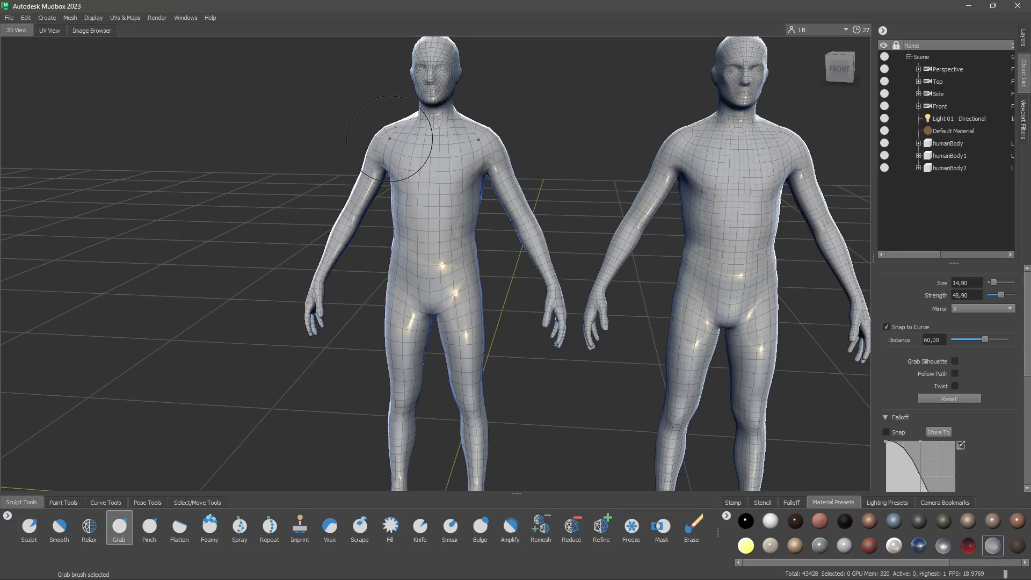
drag(373, 123, 379, 131)
mouse_move(363, 177)
mouse_down()
mouse_move(351, 177)
mouse_move(377, 197)
mouse_up()
mouse_move(331, 232)
mouse_down()
mouse_move(351, 247)
mouse_move(317, 274)
mouse_up()
key(ctrl+z)
key(ctrl+z)
key(ctrl+z)
key(ctrl+z)
key(ctrl+z)
key(ctrl+z)
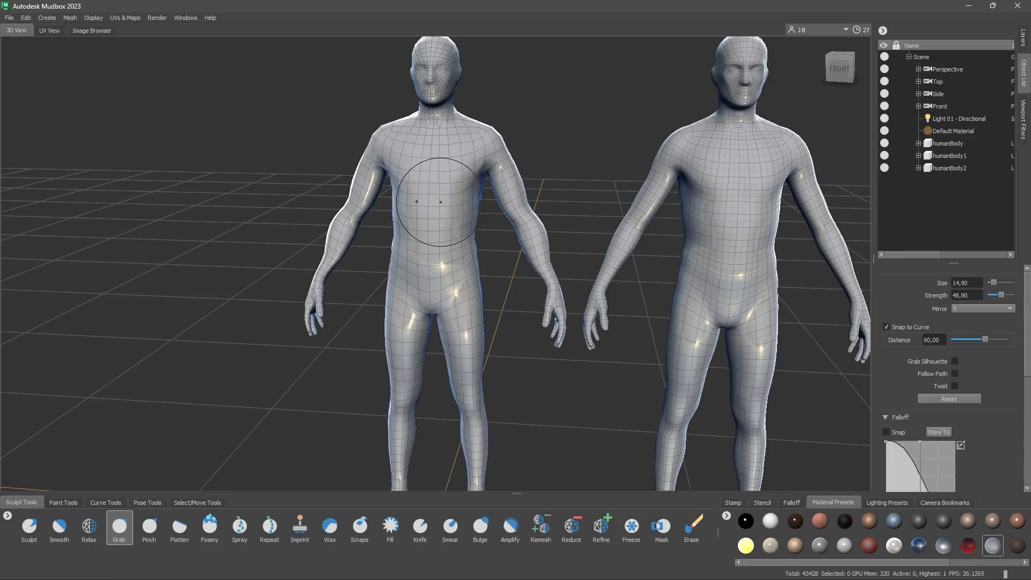
key(ctrl+z)
key(ctrl+z)
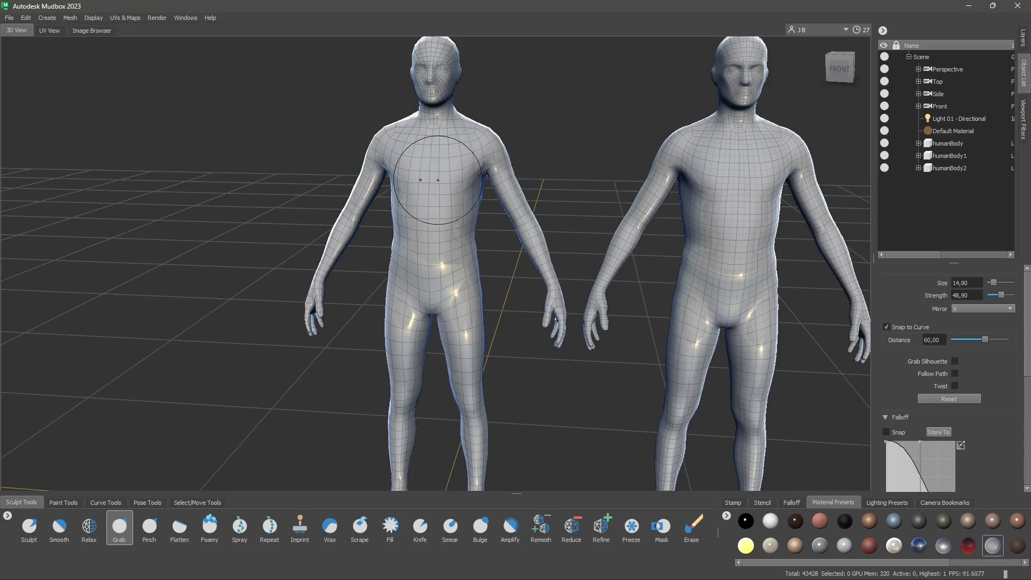
Duplicate the original humanBody at subdivision level 0
alt+right_drag(460, 141, 464, 147)
mouse_move(464, 146)
alt+mouse_down()
mouse_move(404, 231)
mouse_move(413, 215)
alt+mouse_up()
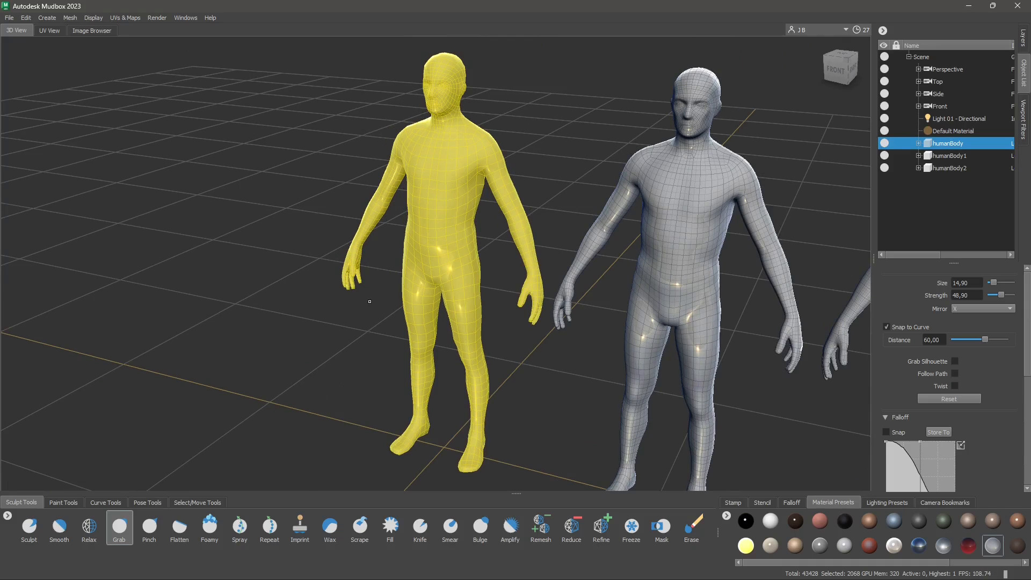
alt+right_drag(281, 276, 257, 267)
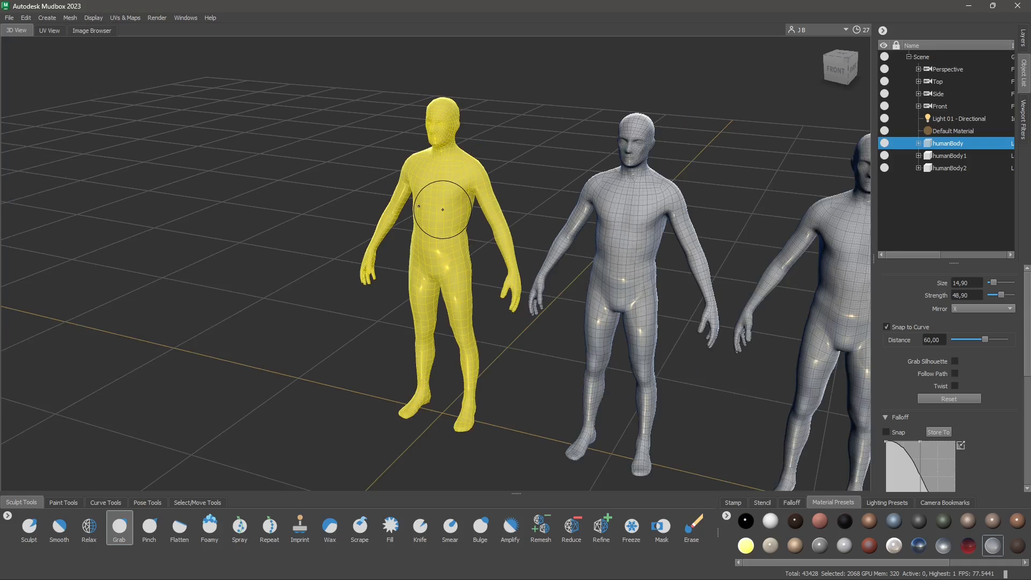
right_click(933, 146)
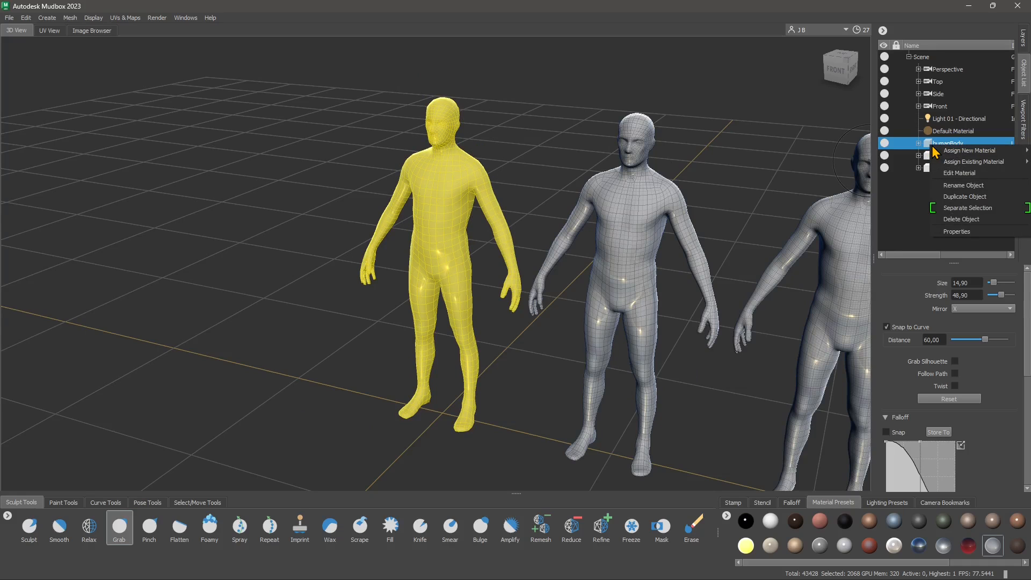
click(961, 198)
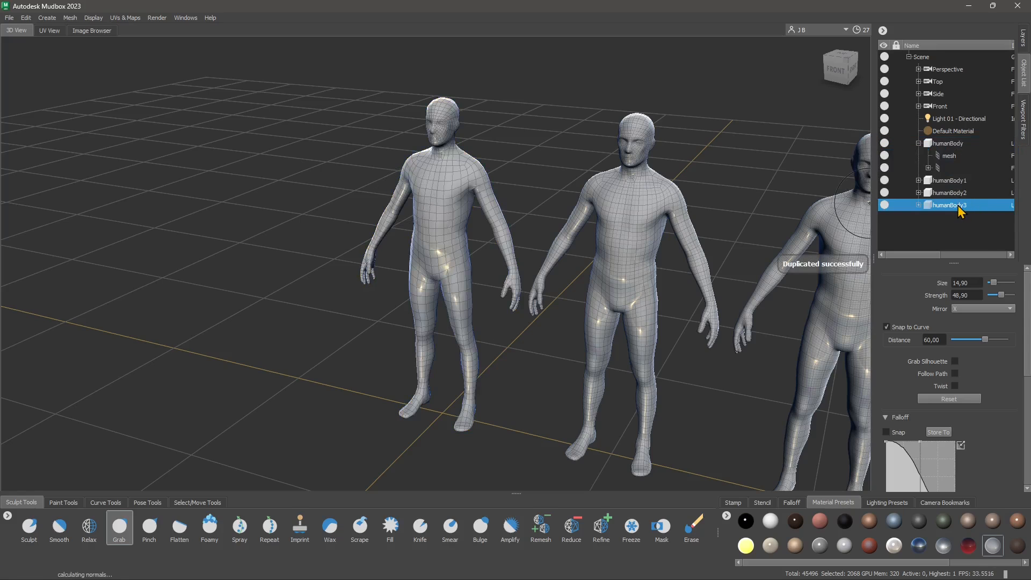
Rename the new duplicate, humanBody3, as Alien
double_click(954, 207)
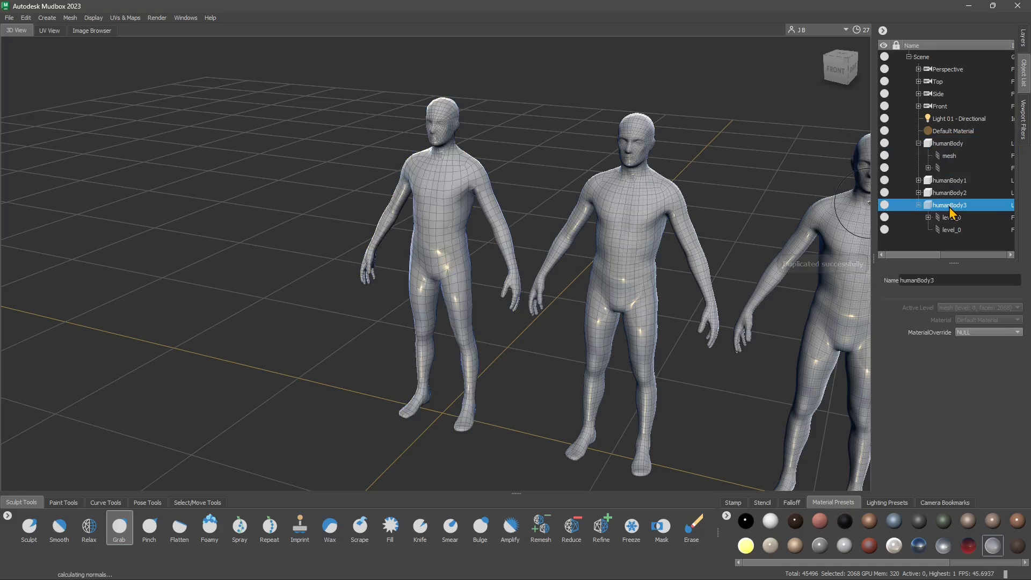
right_click(945, 209)
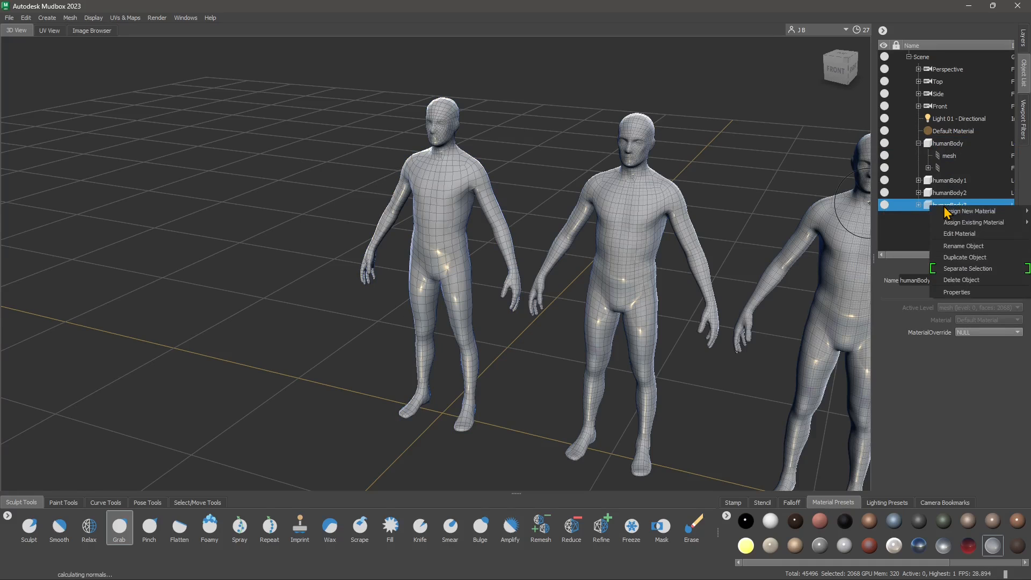
click(960, 246)
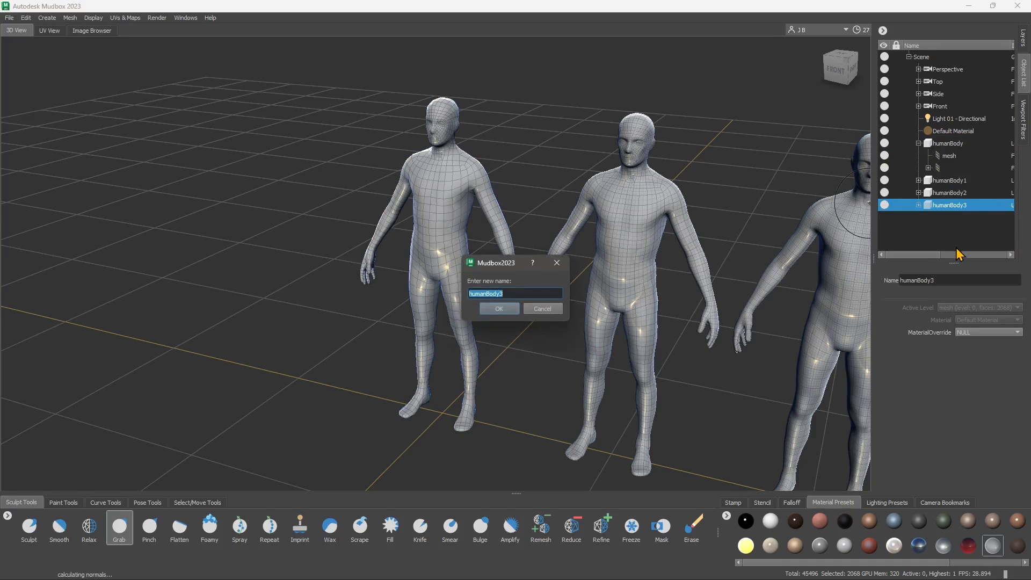
text(Alien)
key(Return)
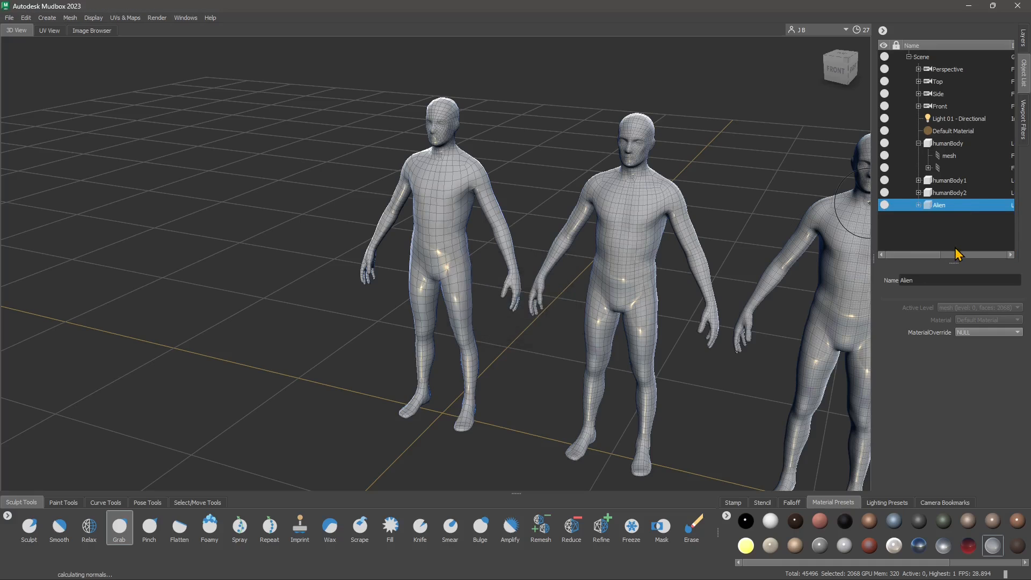
Translate the Alien body forward along the Z axis so it stands in front of the original
click(197, 503)
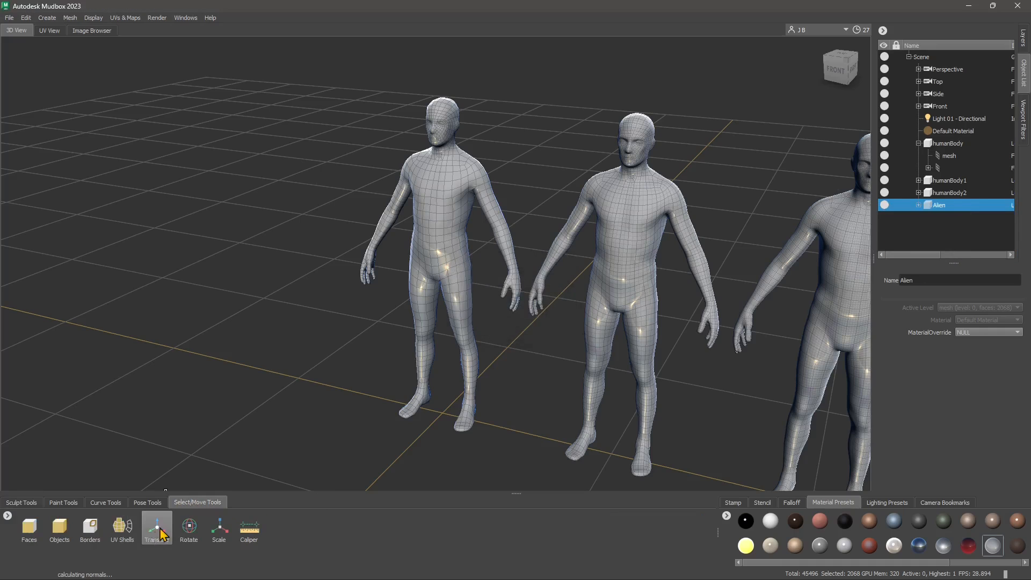
click(156, 529)
drag(436, 278, 348, 343)
alt+right_drag(387, 292, 356, 301)
alt+middle_drag(559, 354, 441, 312)
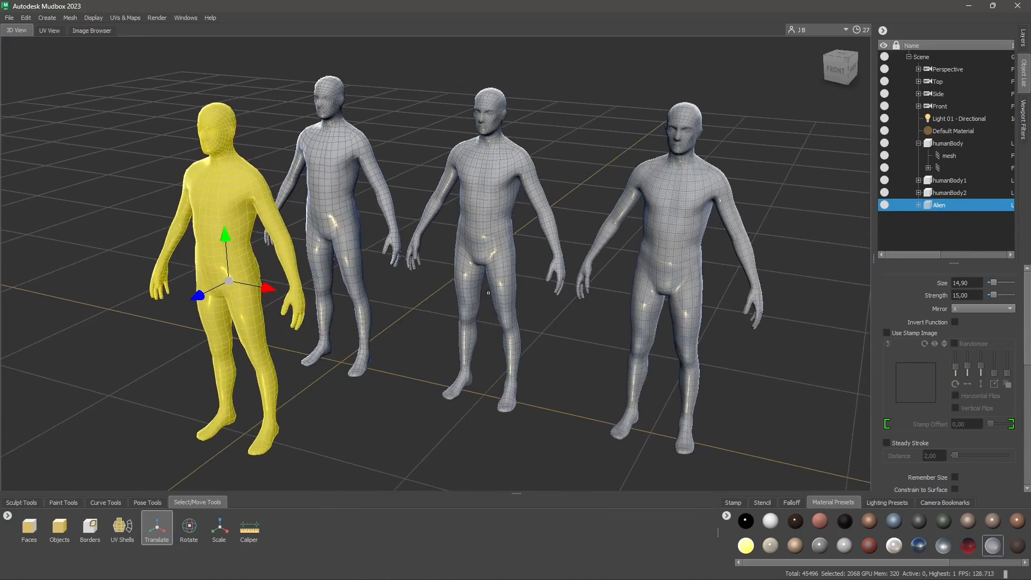
Examine the Alien body beside the three other human body copies from several front angles
alt+drag(440, 311, 458, 315)
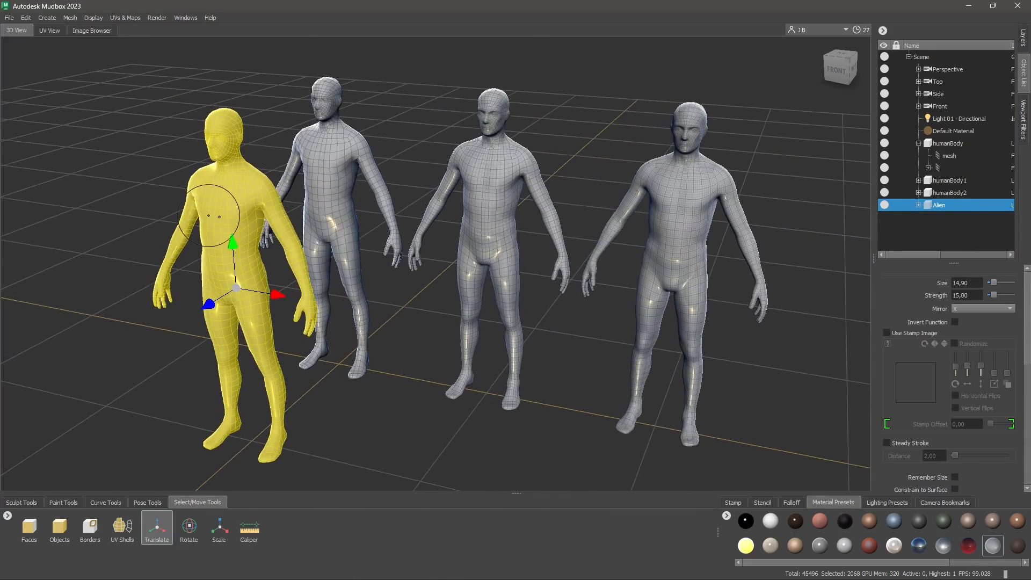
scroll(216, 290, up, 3)
mouse_move(229, 295)
alt+middle_down()
mouse_move(399, 338)
mouse_move(456, 338)
alt+middle_up()
alt+drag(456, 338, 451, 317)
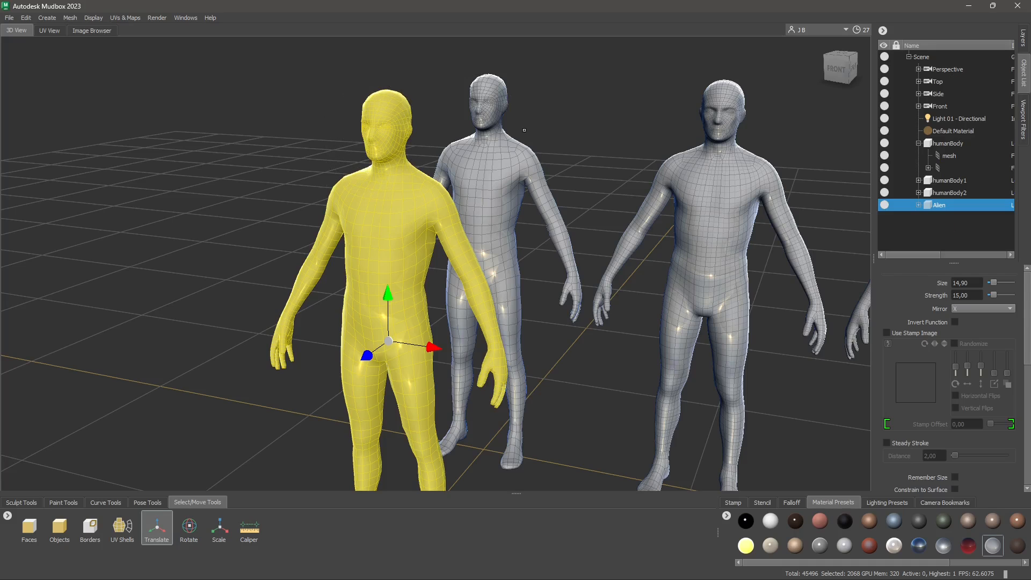
alt+middle_drag(725, 267, 536, 287)
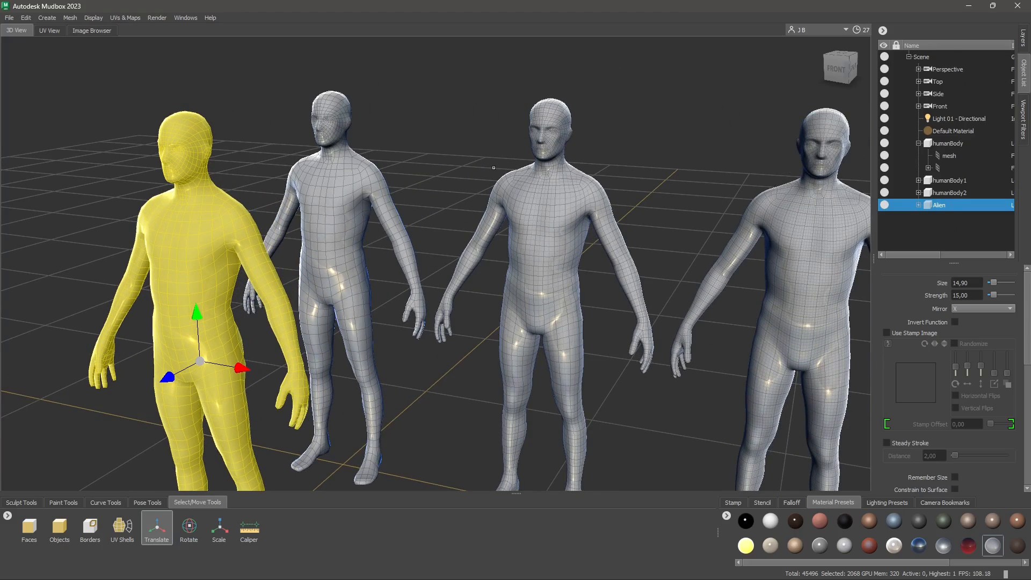
alt+middle_drag(357, 295, 588, 251)
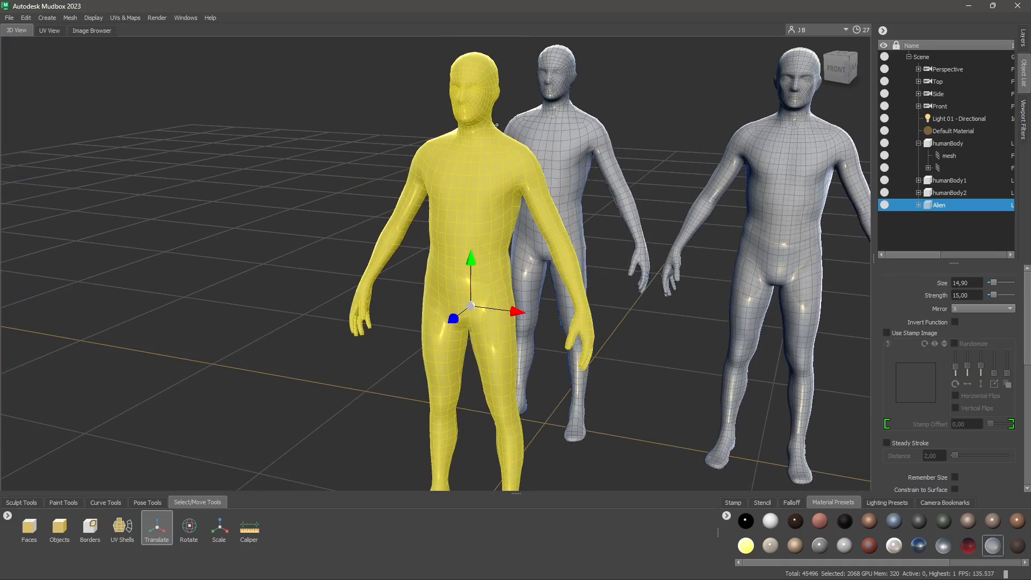
alt+middle_drag(476, 265, 439, 278)
mouse_move(483, 258)
alt+mouse_down()
mouse_move(458, 267)
mouse_move(478, 247)
mouse_move(483, 277)
alt+mouse_up()
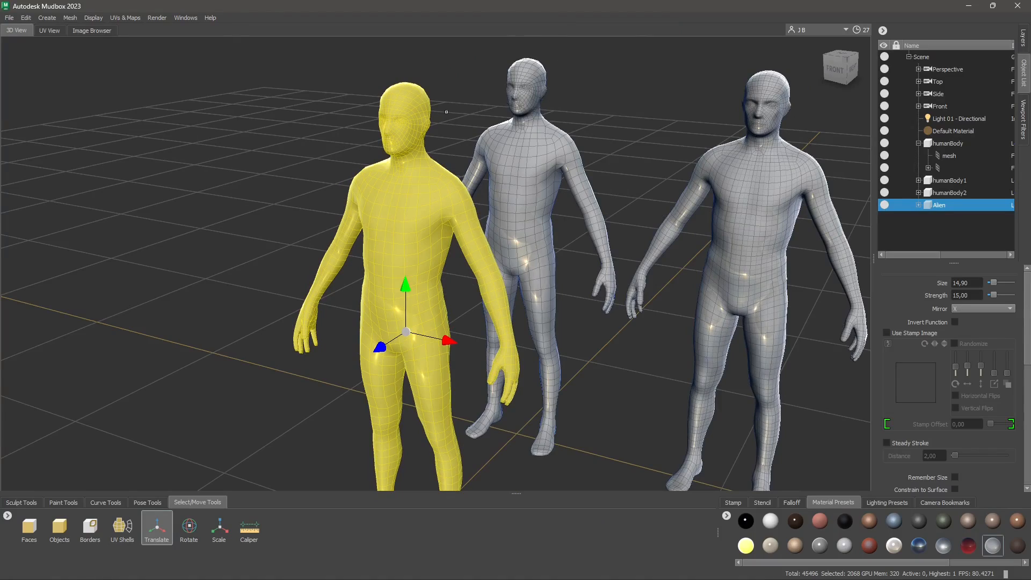
Raise the top of the Alien's head into a taller skull with the Sculpt brush at strength 25.36
alt+drag(421, 124, 322, 137)
scroll(315, 139, up, 3)
alt+middle_drag(315, 139, 382, 190)
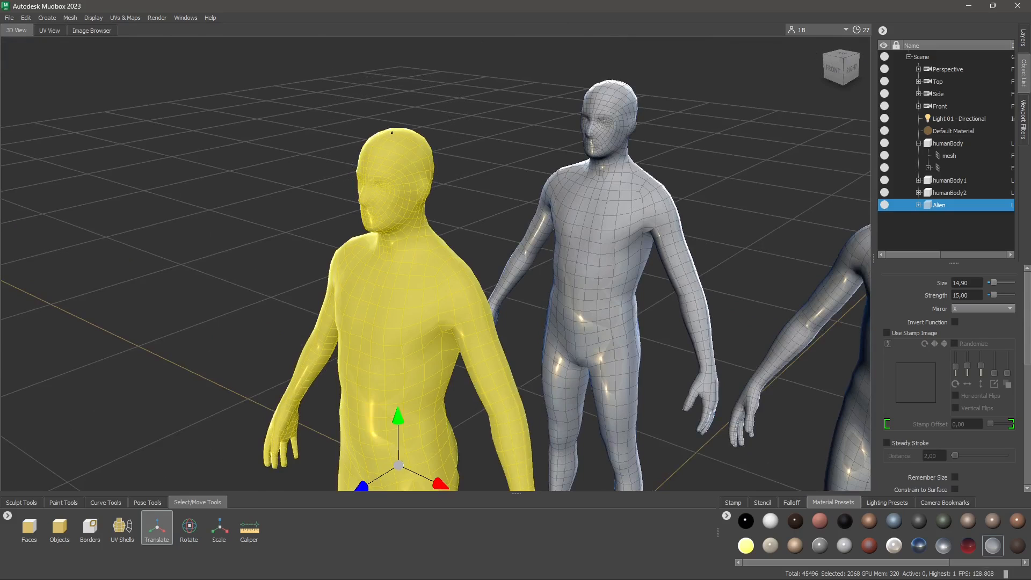
click(22, 503)
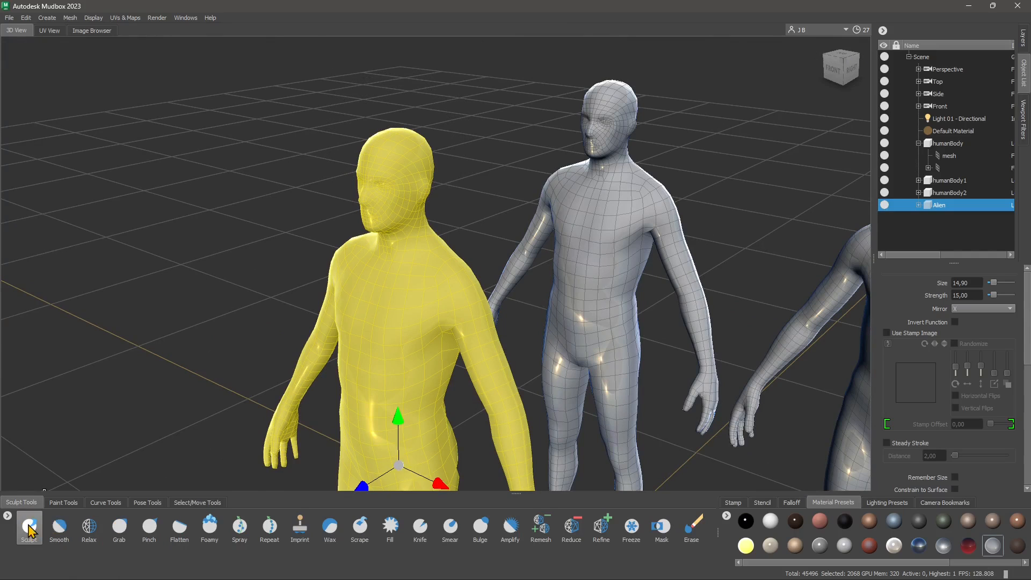
click(29, 526)
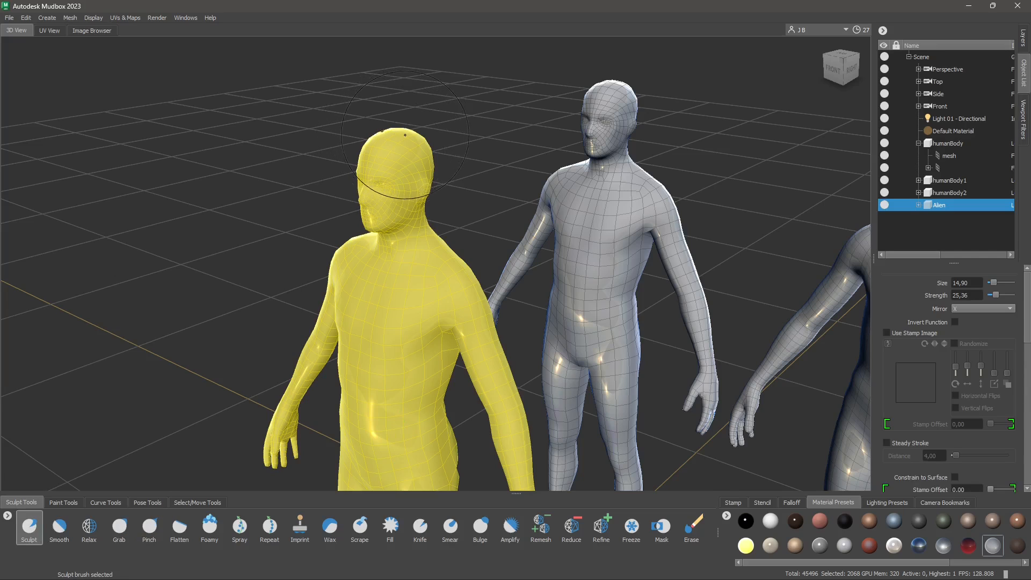
drag(394, 133, 396, 135)
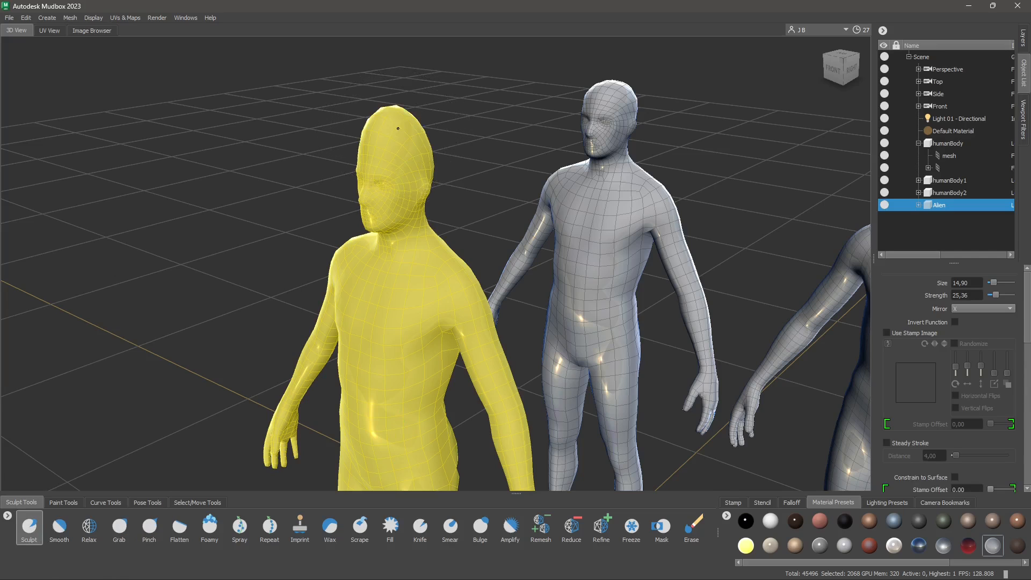
Undo the last stroke, set the Sculpt brush to size 15 and strength 7.50, and build up the Alien's chin in side view
mouse_move(422, 173)
alt+mouse_down()
mouse_move(388, 183)
mouse_move(362, 175)
alt+mouse_up()
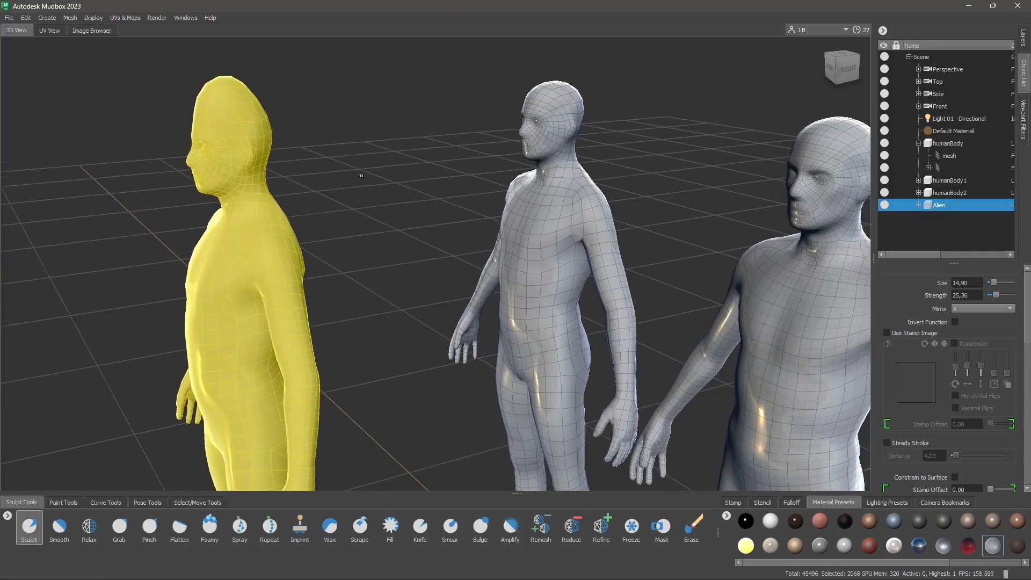
alt+drag(307, 122, 177, 102)
alt+middle_drag(178, 102, 357, 168)
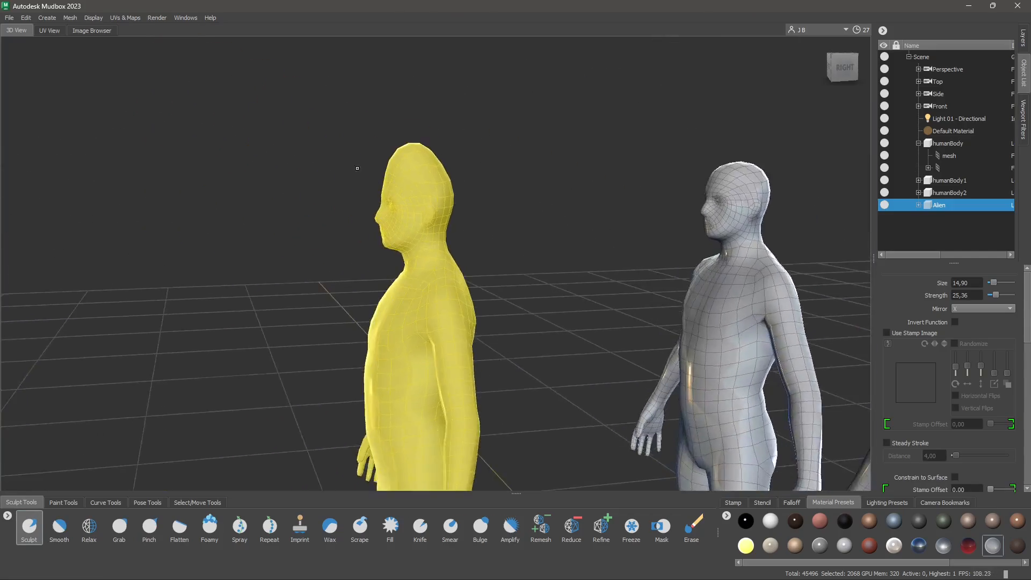
alt+right_drag(356, 168, 414, 202)
alt+drag(413, 201, 379, 239)
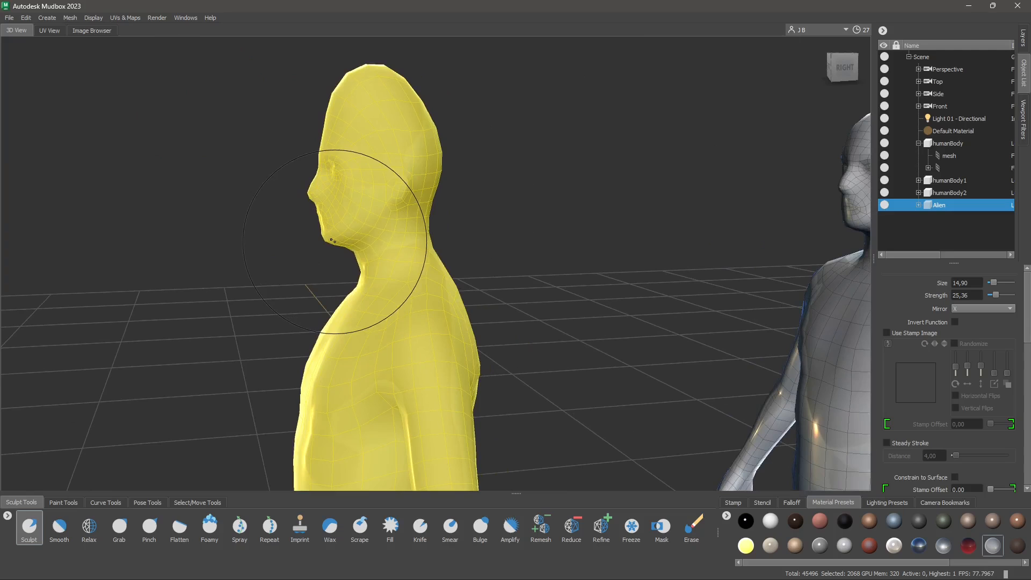
key(ctrl+z)
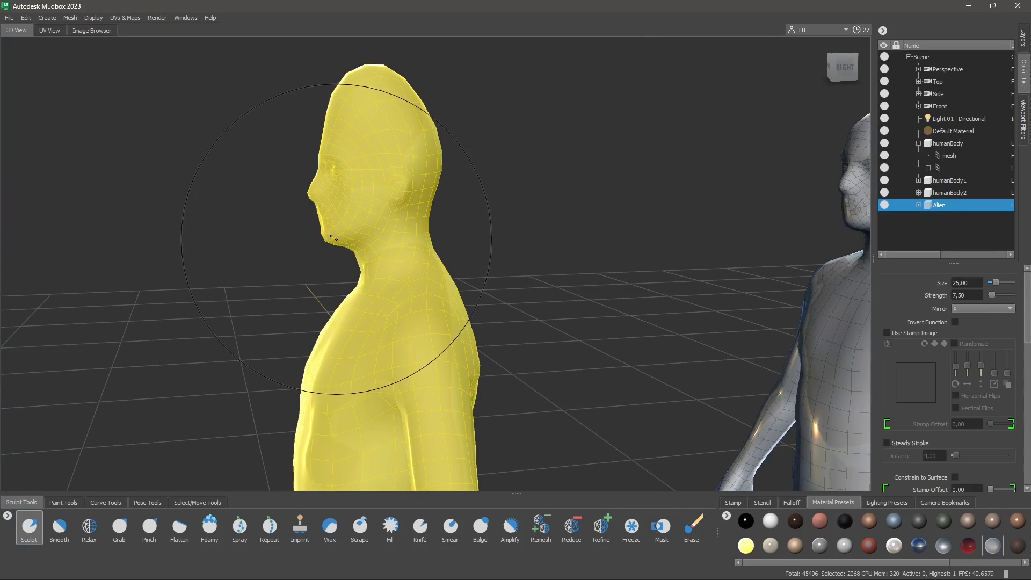
click(345, 244)
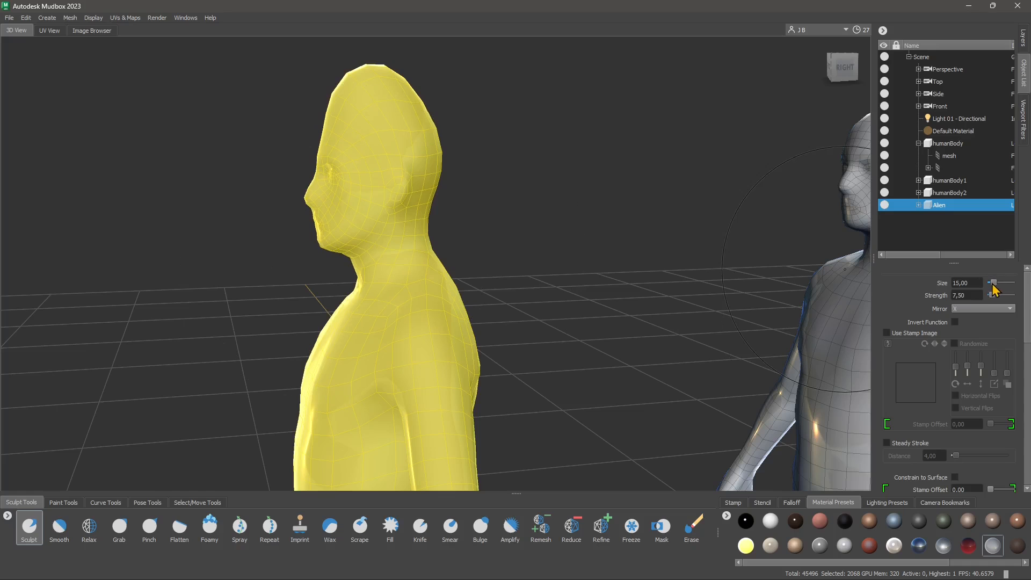
click(340, 252)
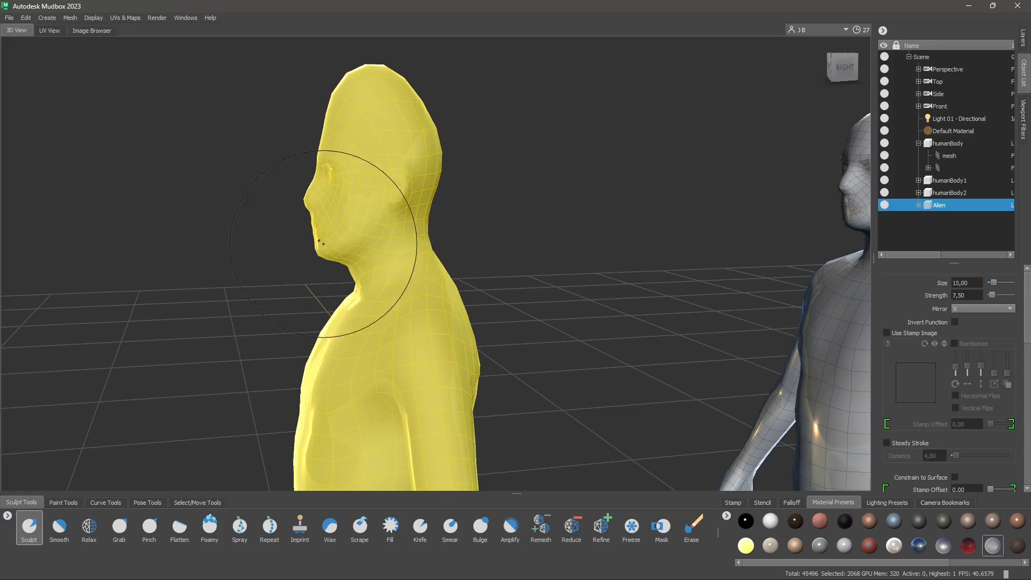
Build up the Alien's forehead and crown with the Sculpt brush to elongate the skull further
mouse_move(279, 264)
alt+mouse_down()
mouse_move(334, 310)
mouse_move(438, 250)
mouse_move(446, 257)
mouse_move(426, 237)
alt+mouse_up()
alt+middle_drag(426, 237, 440, 244)
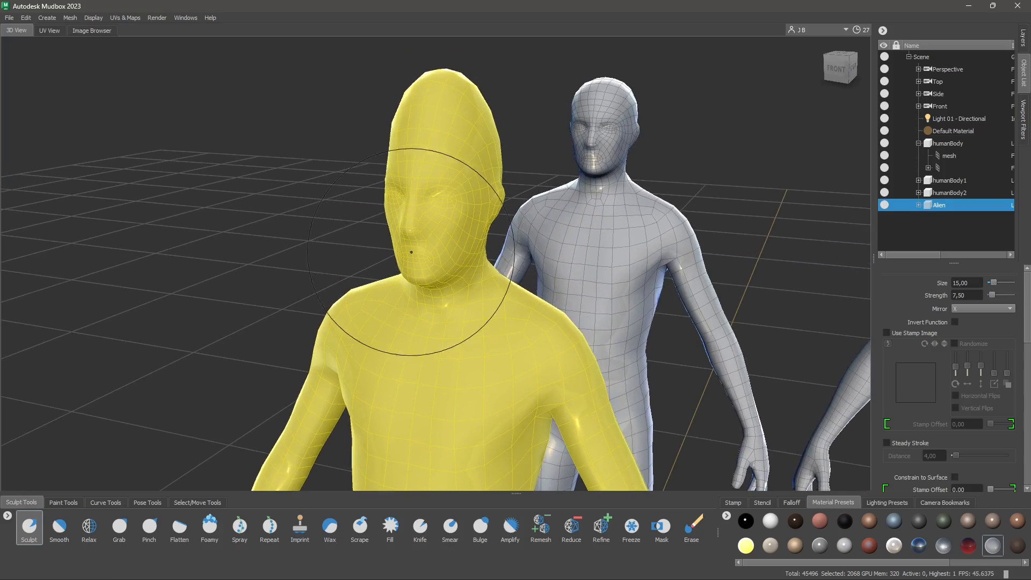
alt+drag(412, 251, 356, 213)
drag(359, 106, 361, 99)
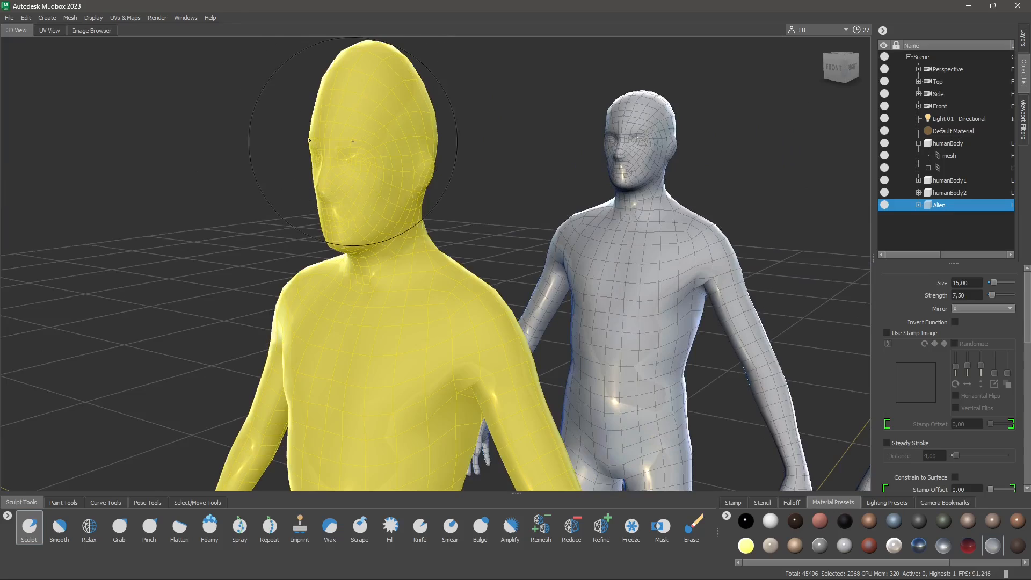
Carve in the Alien's cheeks, jaw and upper skull sides with the inverted Sculpt brush to taper the head
mouse_move(383, 241)
alt+mouse_down()
mouse_move(356, 232)
mouse_move(413, 257)
mouse_move(446, 255)
mouse_move(505, 252)
mouse_move(509, 226)
alt+mouse_up()
alt+drag(490, 276, 549, 273)
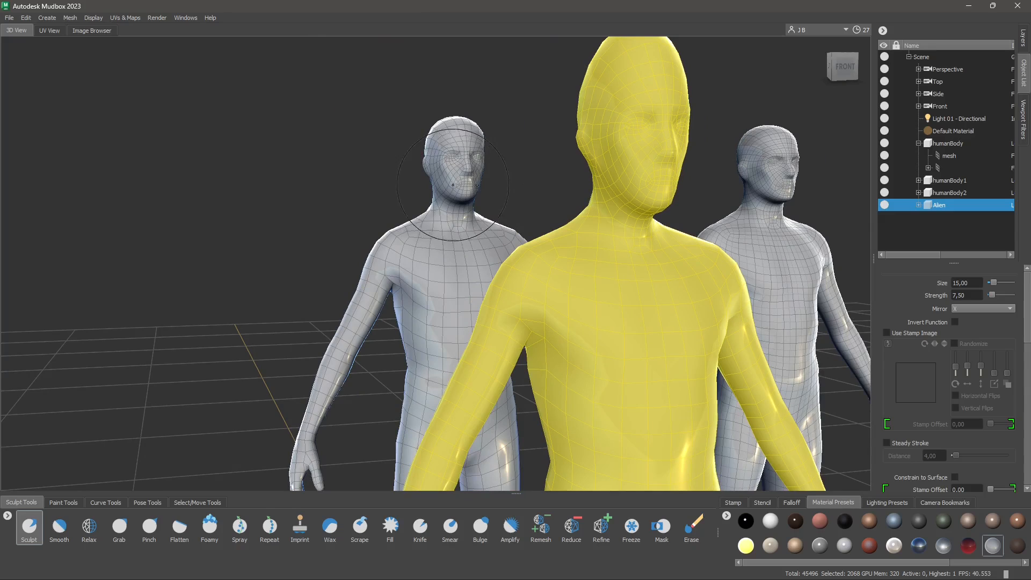
drag(453, 184, 442, 195)
key(ctrl+z)
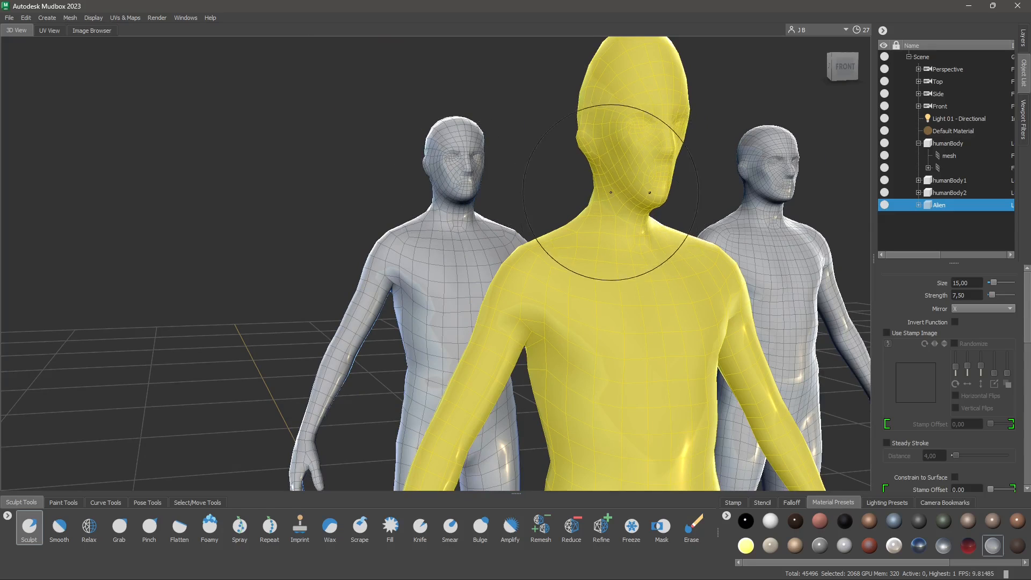
mouse_move(605, 254)
alt+mouse_down()
mouse_move(517, 265)
mouse_move(552, 188)
alt+mouse_up()
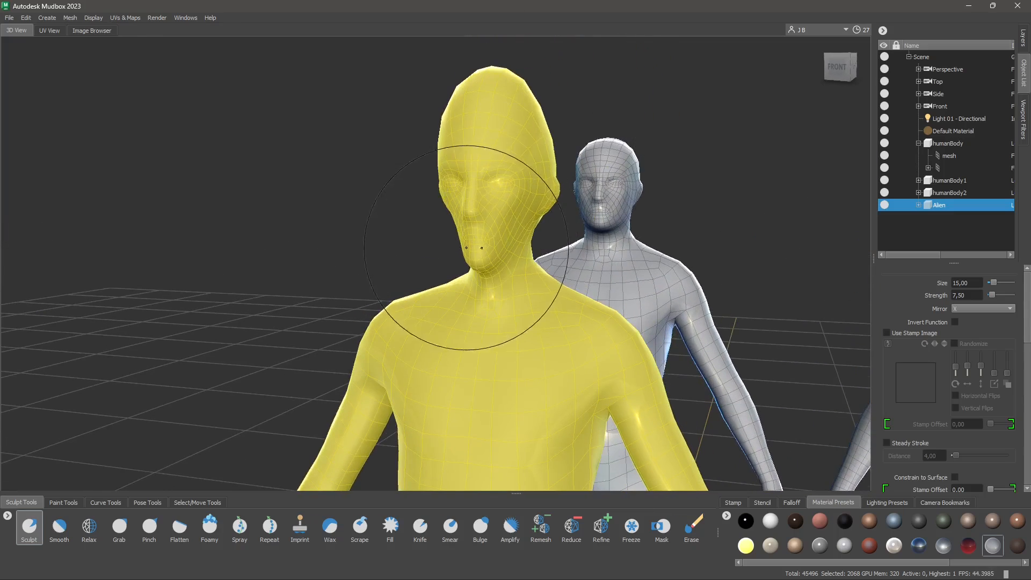
alt+drag(460, 242, 497, 237)
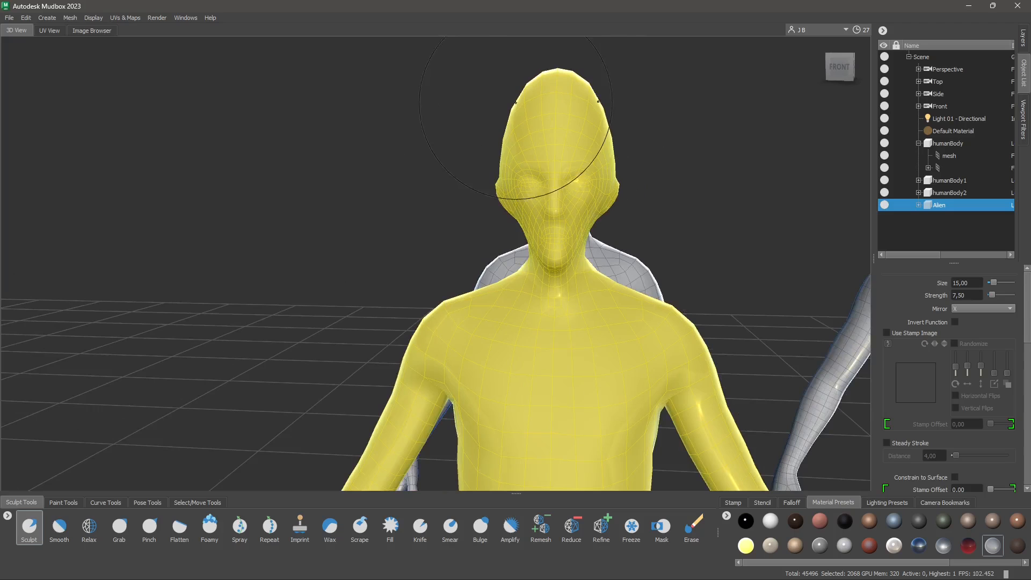
ctrl+drag(516, 102, 508, 137)
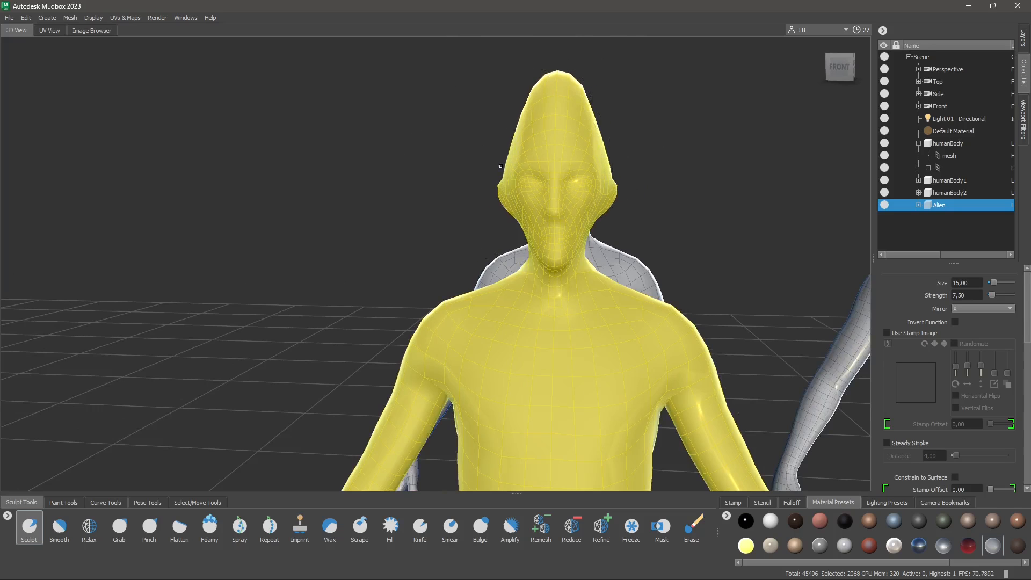
Undo the last Sculpt strokes on the Alien's lower face from the side view
mouse_move(510, 267)
alt+mouse_down()
mouse_move(455, 196)
mouse_move(461, 218)
mouse_move(325, 192)
mouse_move(312, 245)
mouse_move(272, 260)
mouse_move(255, 221)
alt+mouse_up()
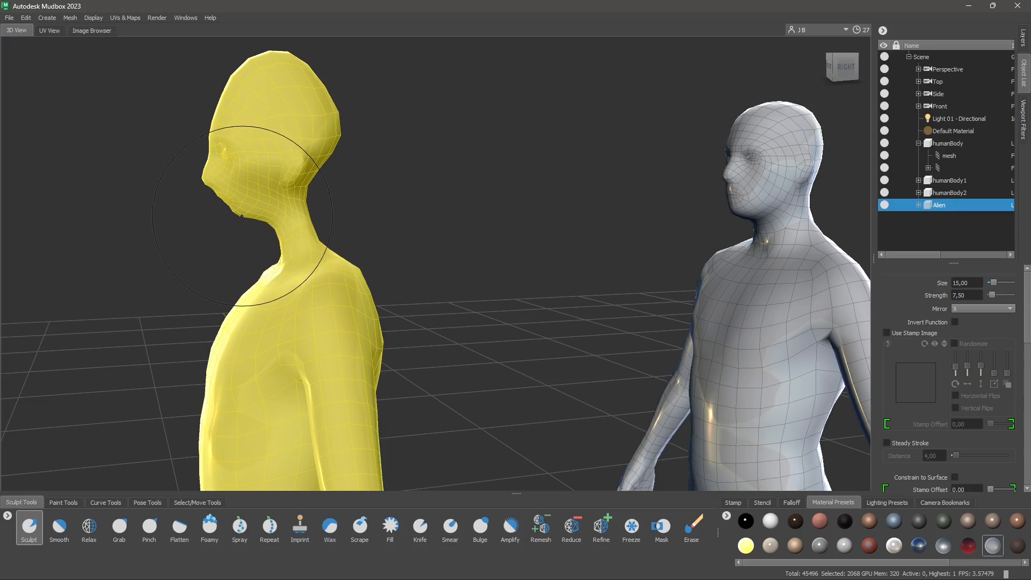
key(ctrl+z)
key(ctrl+z)
key(ctrl+z)
key(ctrl+z)
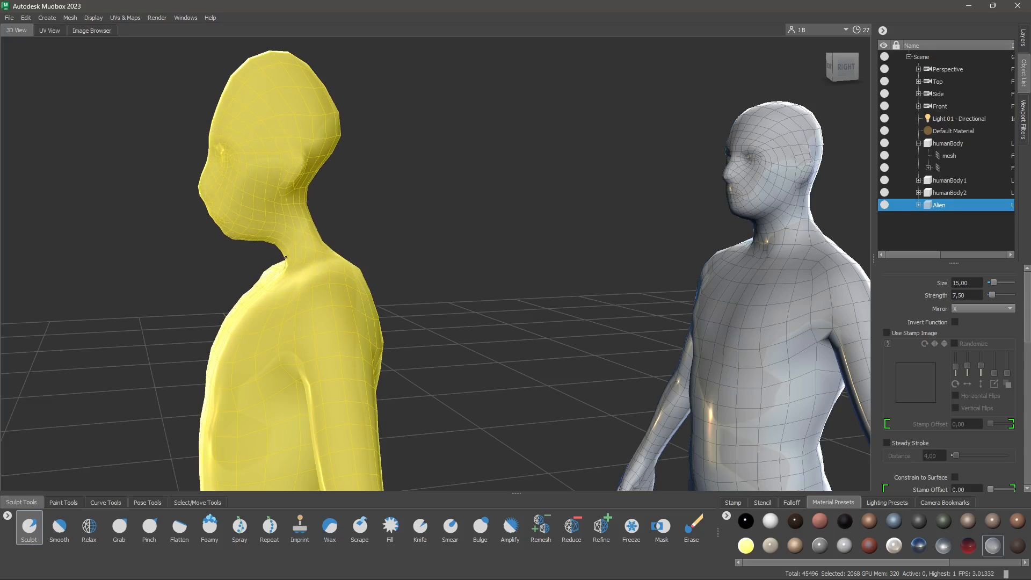
Carve in the throat beneath the Alien's chin and slim the lower face with the inverted Sculpt brush
mouse_move(286, 257)
ctrl+mouse_down()
mouse_move(287, 245)
mouse_move(226, 240)
mouse_move(231, 230)
mouse_move(226, 238)
ctrl+mouse_up()
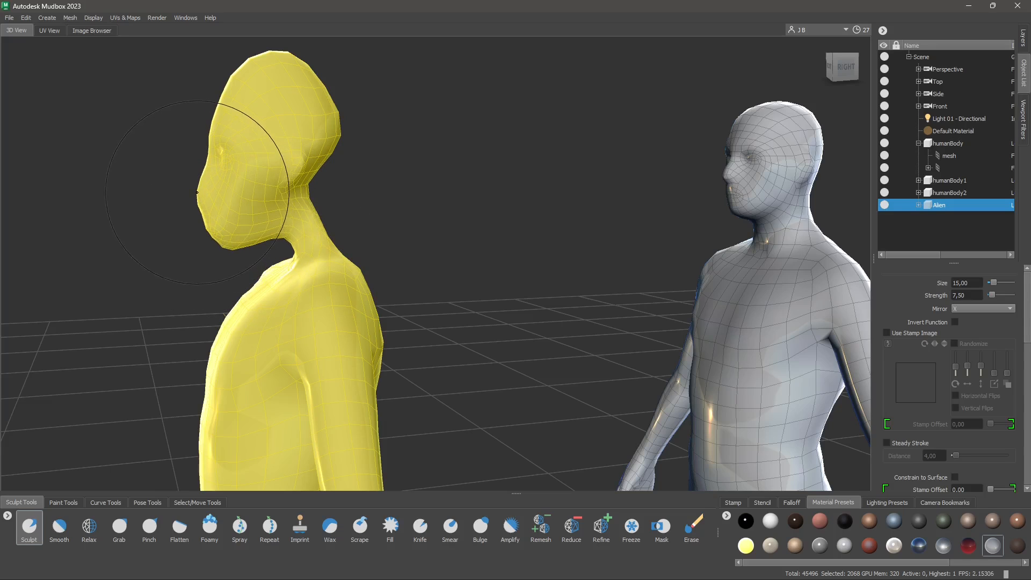
mouse_move(198, 193)
ctrl+mouse_down()
mouse_move(234, 242)
mouse_move(444, 236)
ctrl+mouse_up()
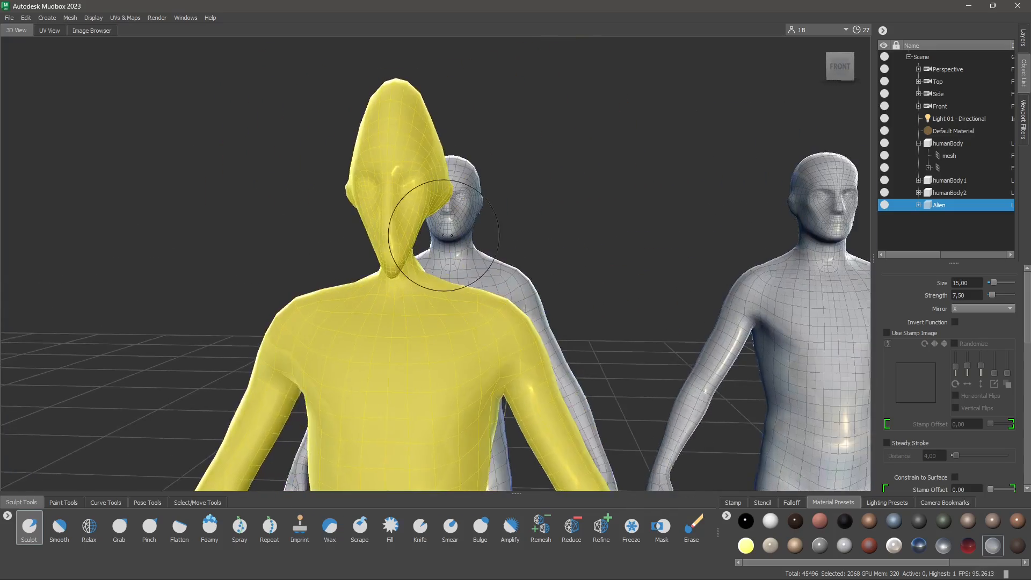
scroll(444, 235, up, 1)
alt+middle_drag(410, 247, 390, 214)
mouse_move(391, 213)
alt+mouse_down()
mouse_move(401, 206)
mouse_move(405, 230)
alt+mouse_up()
click(403, 225)
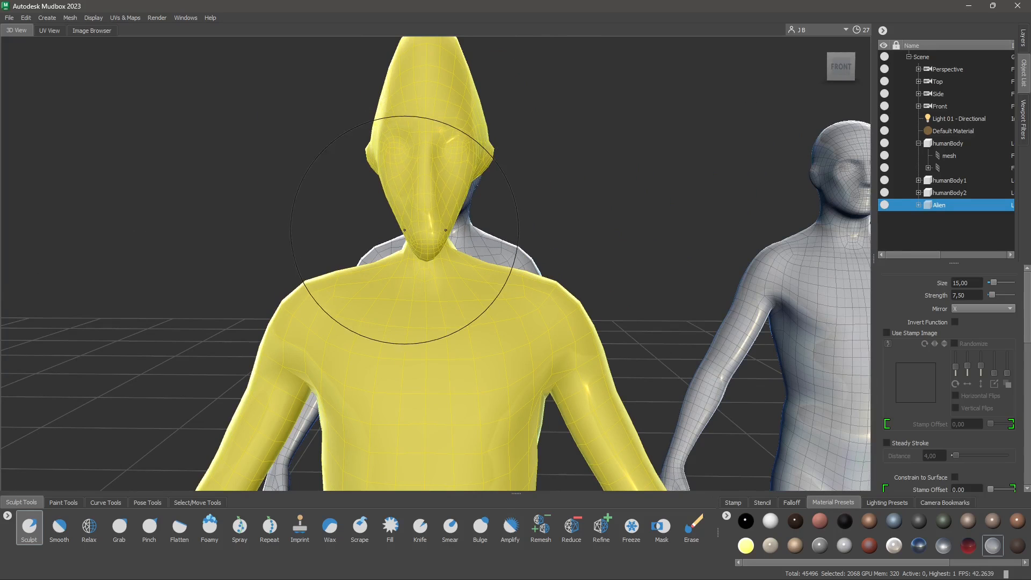
Carve in the sides of the Alien's torso with the inverted Sculpt brush to slim the body
alt+drag(425, 290, 446, 219)
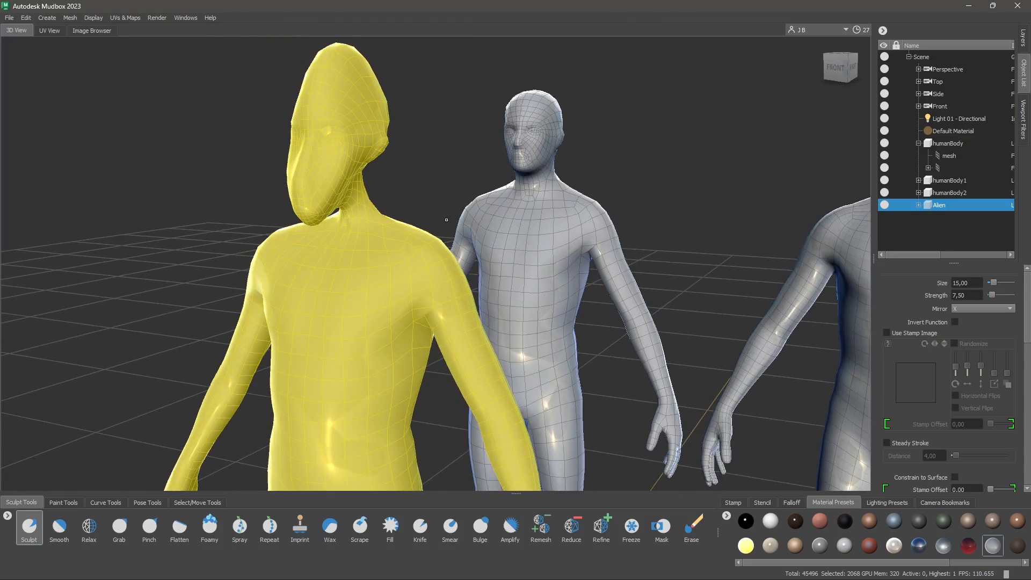
alt+middle_drag(392, 327, 398, 233)
ctrl+drag(412, 272, 410, 275)
mouse_move(409, 272)
ctrl+mouse_down()
mouse_move(398, 290)
mouse_move(427, 235)
mouse_move(411, 204)
mouse_move(394, 231)
ctrl+mouse_up()
mouse_move(367, 275)
alt+mouse_down()
mouse_move(409, 298)
mouse_move(368, 257)
mouse_move(334, 185)
mouse_move(276, 215)
mouse_move(215, 302)
mouse_move(486, 367)
mouse_move(626, 320)
mouse_move(612, 316)
alt+mouse_up()
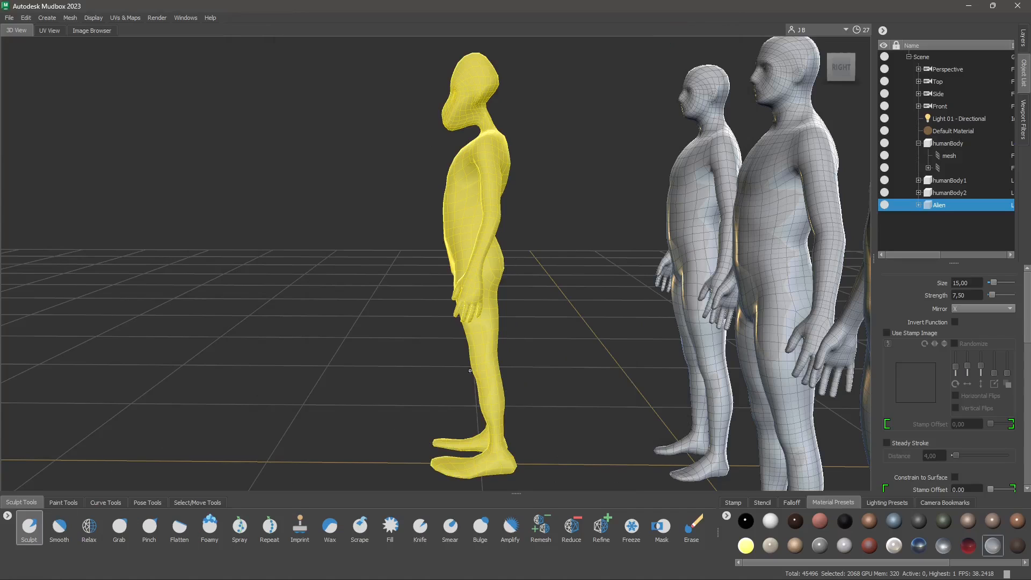
Push in the Alien's chest and belly in side view with the Grab brush at strength 22.36, enlarging the brush to size 21.03
click(119, 526)
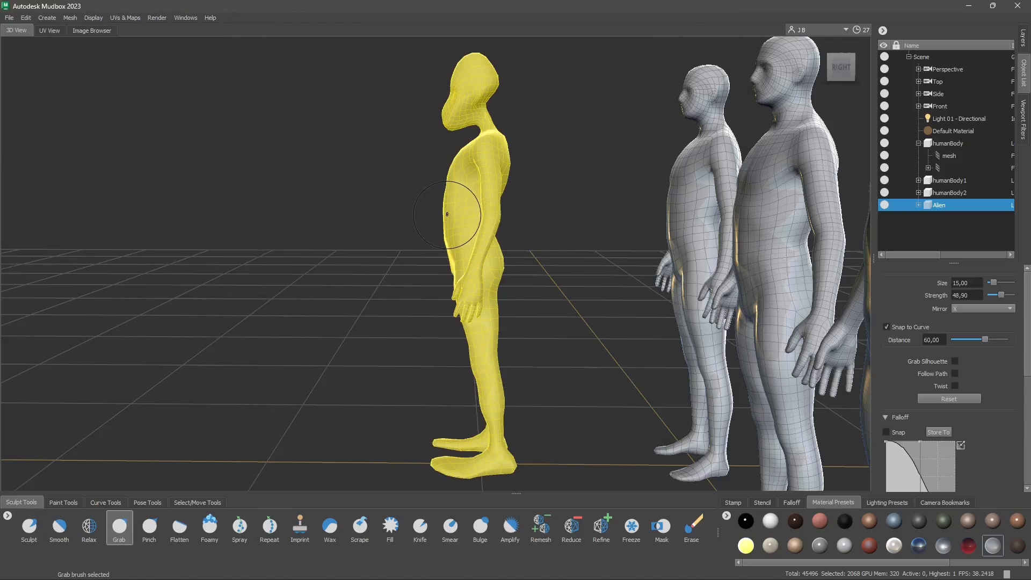
drag(445, 214, 446, 104)
mouse_move(447, 214)
mouse_down()
mouse_move(393, 214)
mouse_move(458, 214)
mouse_move(442, 214)
mouse_up()
drag(446, 105, 458, 119)
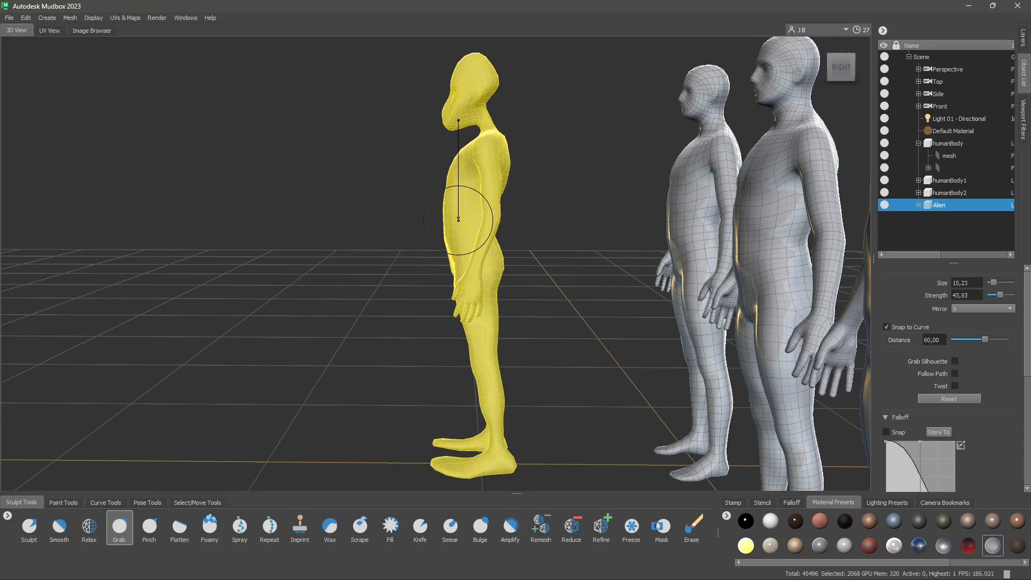
drag(458, 219, 454, 315)
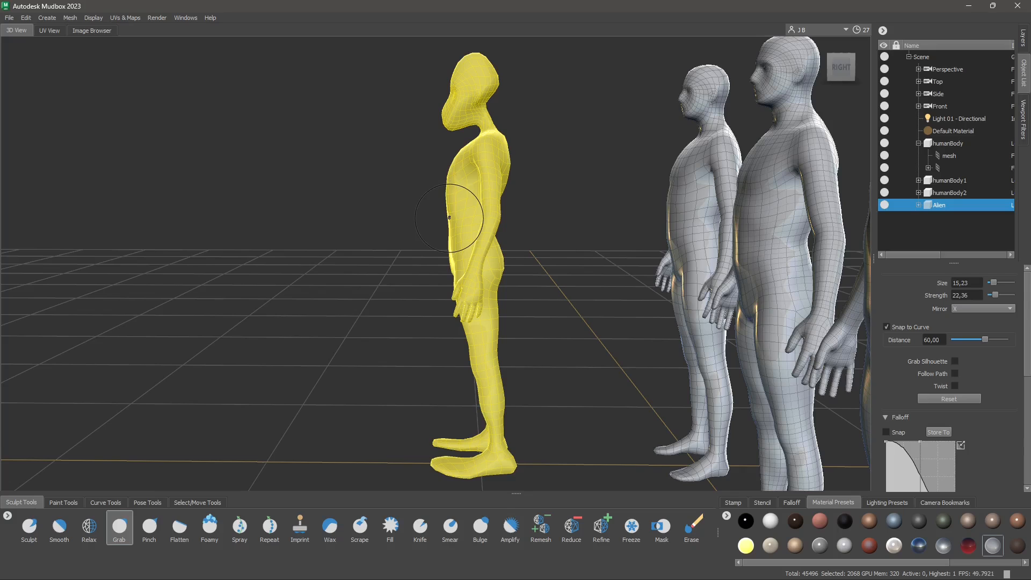
key(b)
drag(448, 220, 461, 220)
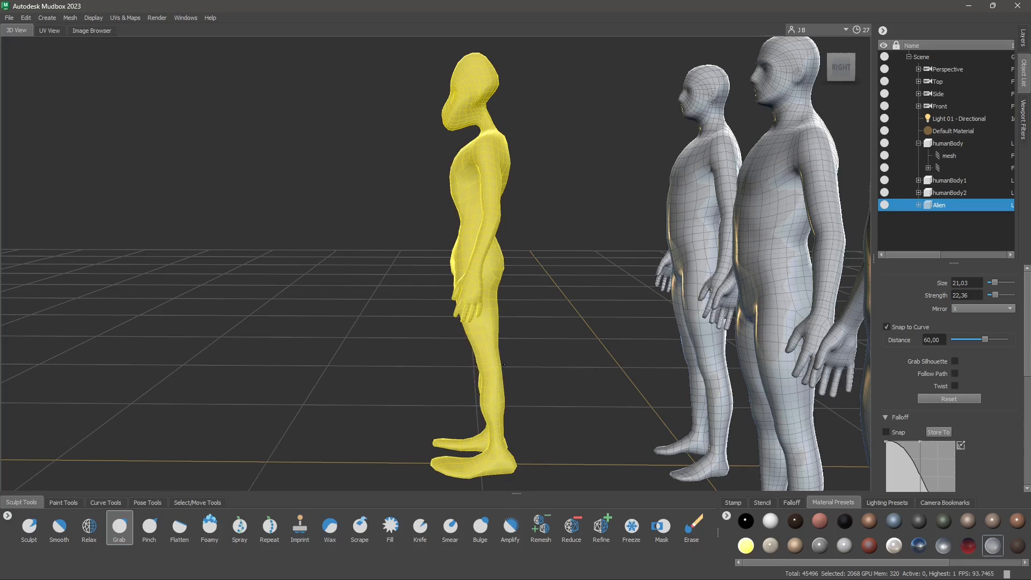
Pull the Alien's knees backward with the Grab brush so the legs bend in reverse
drag(498, 363, 526, 361)
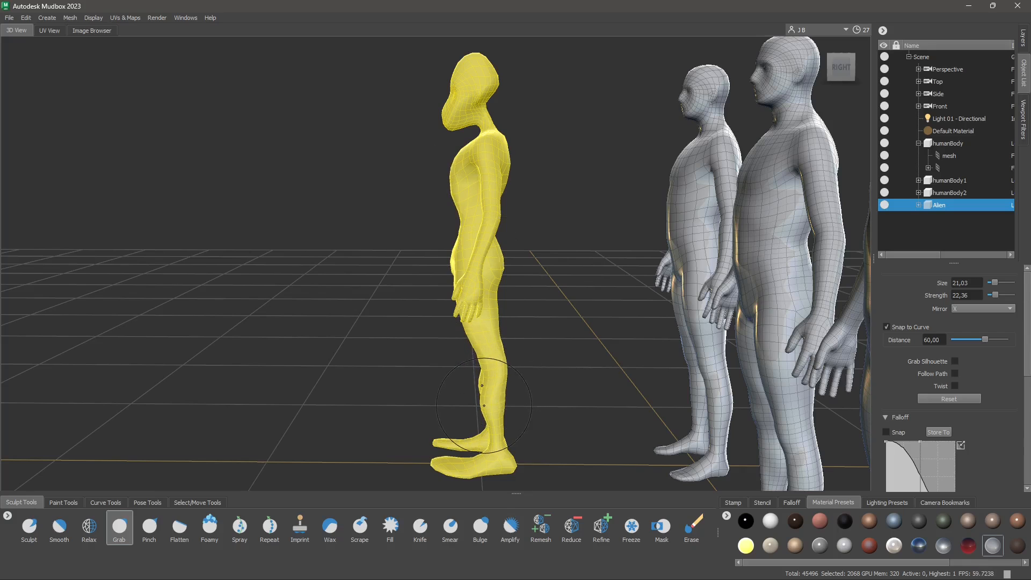
mouse_move(502, 364)
mouse_down()
mouse_move(540, 361)
mouse_move(504, 362)
mouse_up()
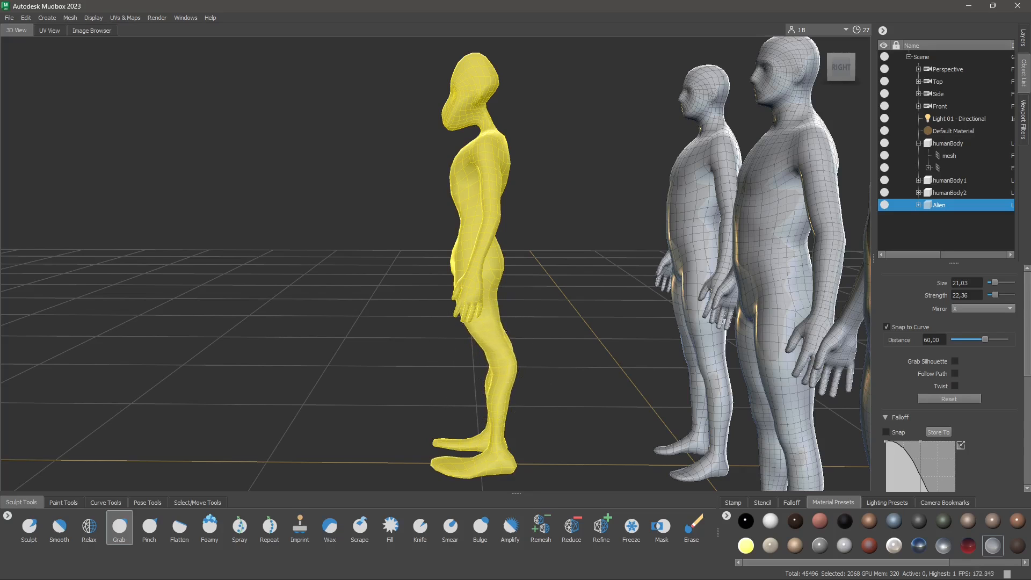
Pull the Alien's thighs, knees and calves farther backward and its lower belly and pelvis forward with the Grab brush
drag(505, 332, 524, 365)
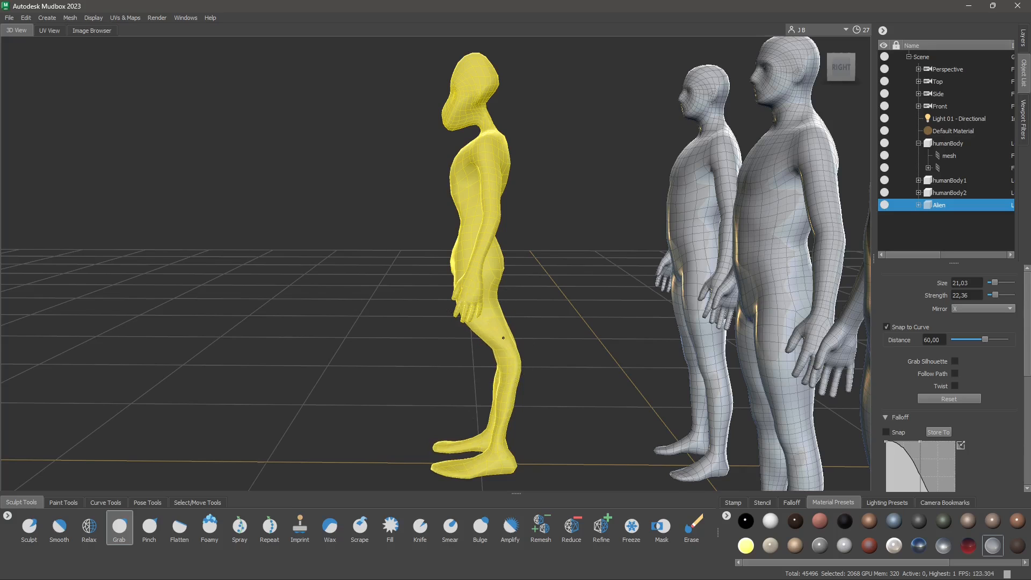
drag(490, 302, 543, 310)
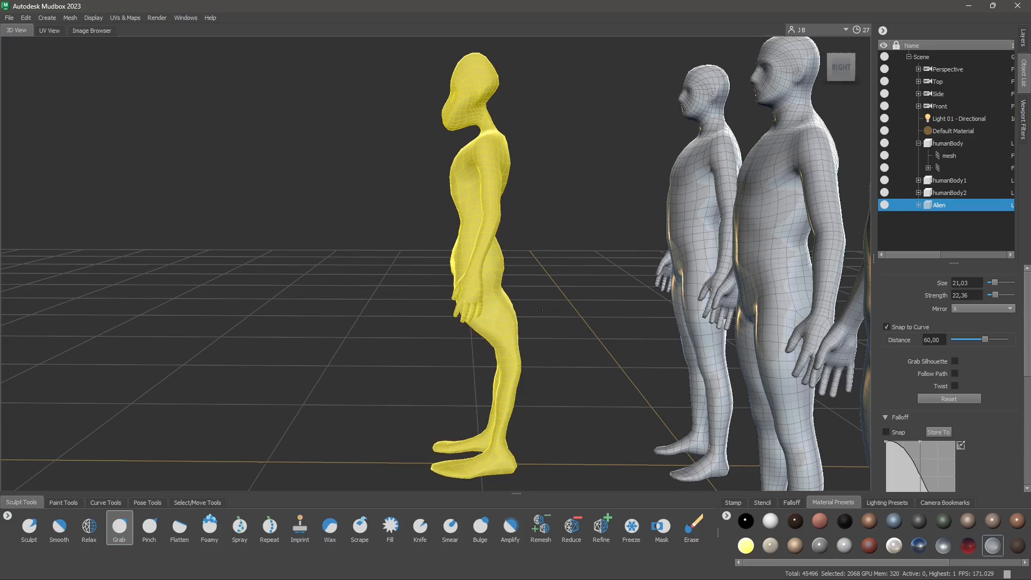
drag(540, 364, 545, 366)
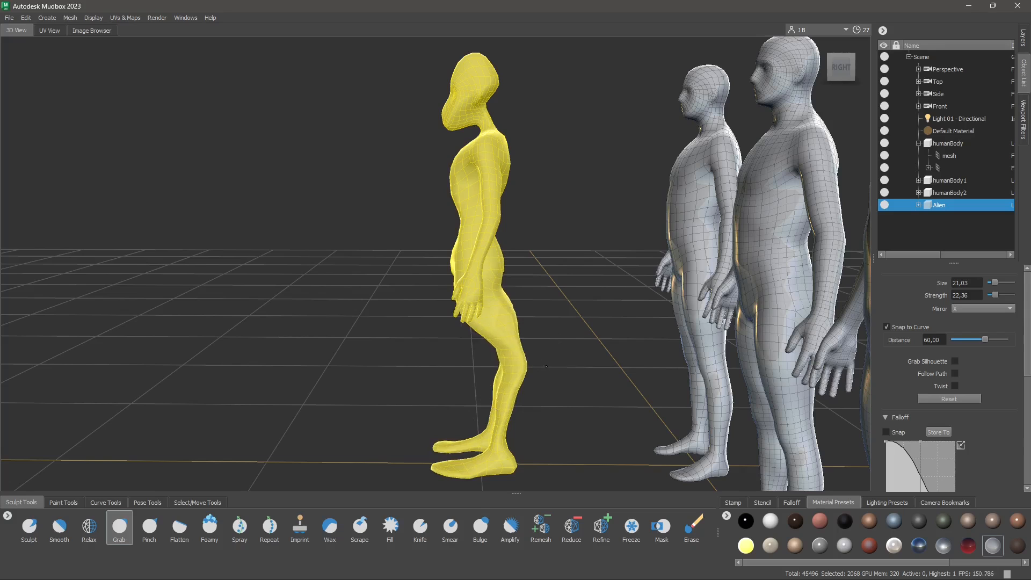
mouse_move(499, 394)
mouse_down()
mouse_move(525, 396)
mouse_move(516, 427)
mouse_move(522, 368)
mouse_up()
drag(512, 357, 522, 357)
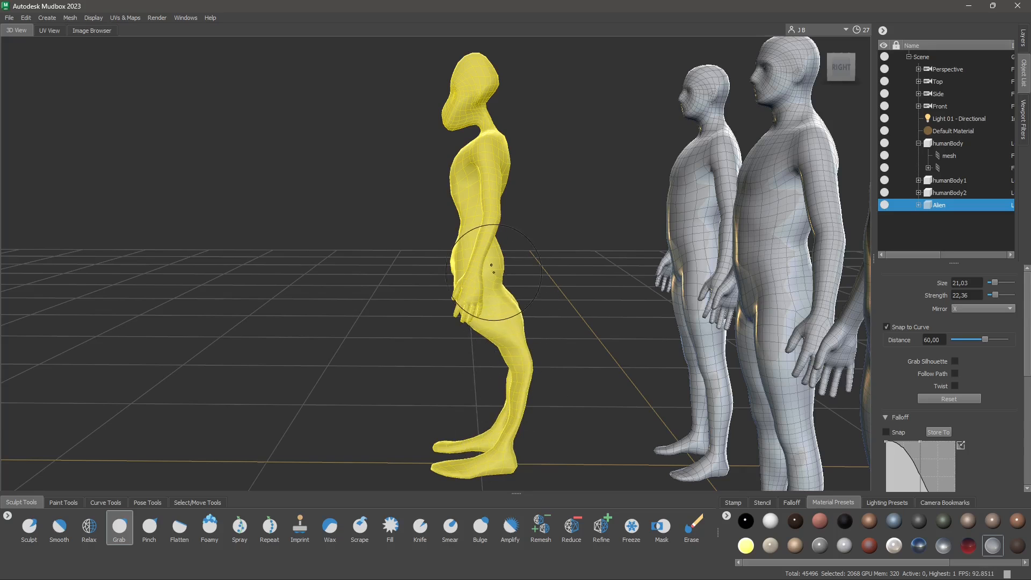
mouse_move(454, 279)
mouse_down()
mouse_move(433, 264)
mouse_move(434, 302)
mouse_move(429, 289)
mouse_up()
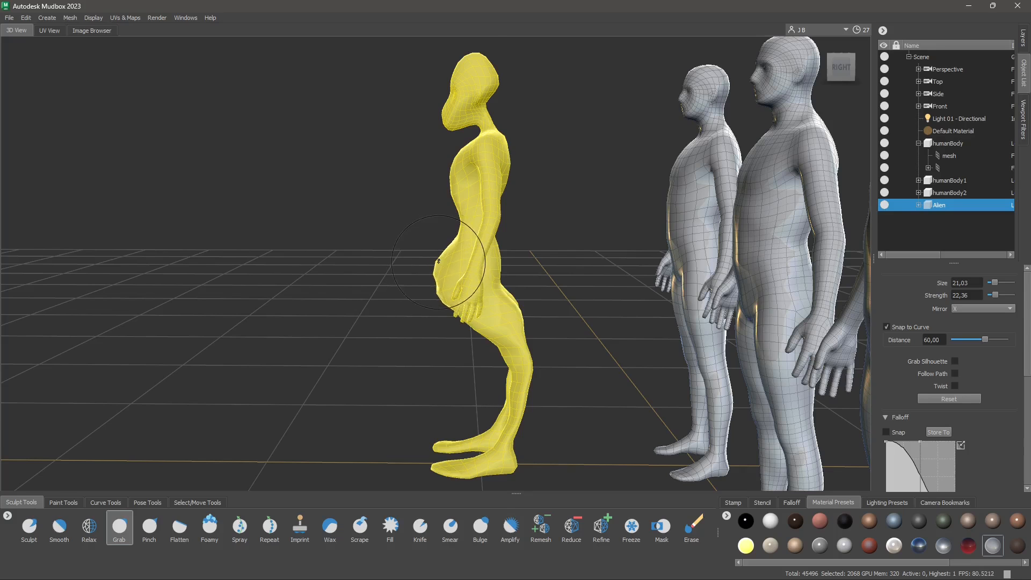
Push down the area between the Alien's neck and shoulders and draw the shoulders inward with the Grab brush in front view
alt+right_drag(439, 261, 510, 236)
alt+drag(510, 237, 492, 189)
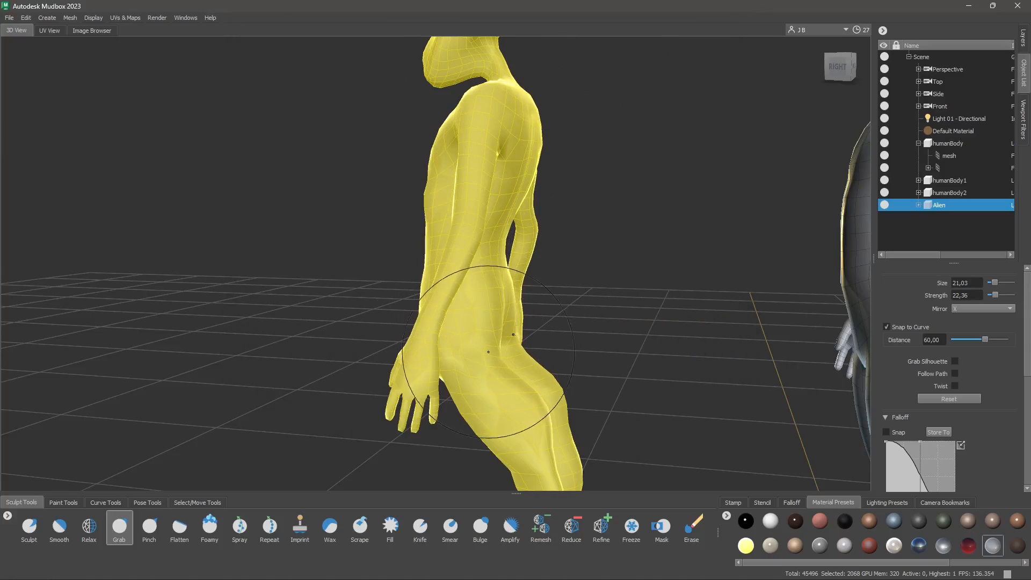
mouse_move(472, 345)
alt+mouse_down()
mouse_move(519, 320)
mouse_move(511, 188)
alt+mouse_up()
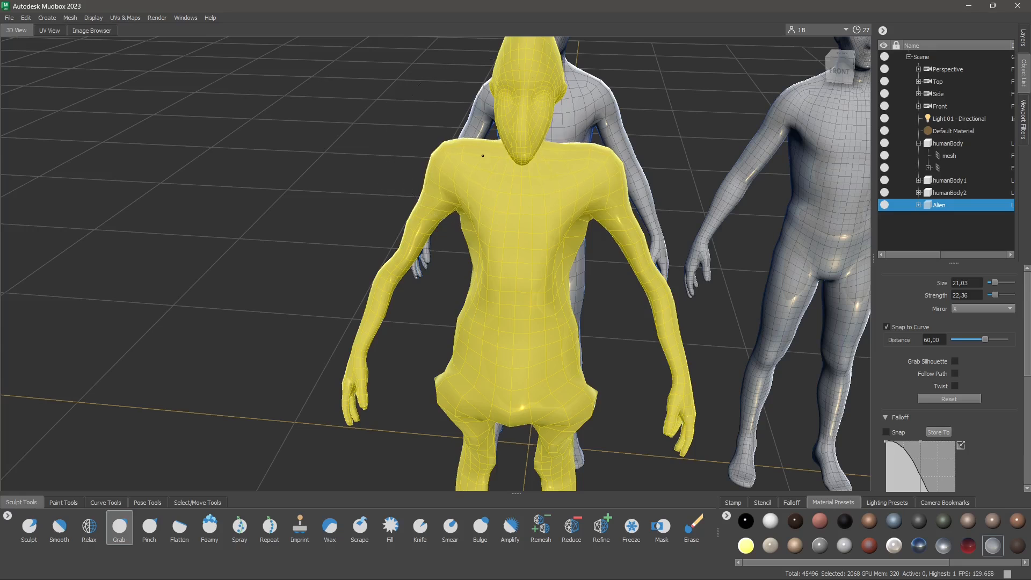
drag(483, 155, 490, 192)
mouse_move(442, 151)
mouse_down()
mouse_move(454, 136)
mouse_move(481, 141)
mouse_move(490, 170)
mouse_up()
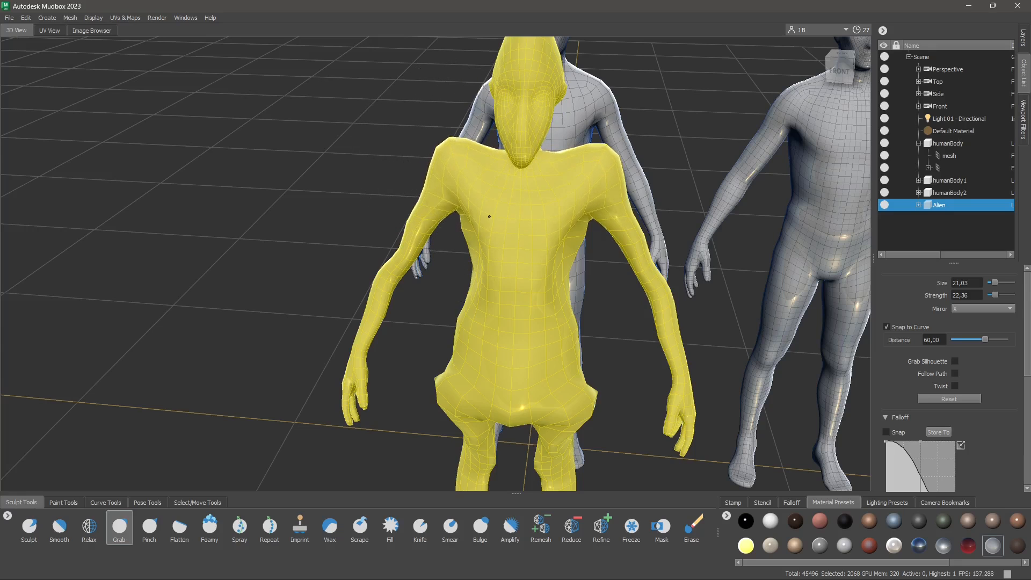
alt+drag(489, 216, 495, 265)
mouse_move(491, 224)
alt+mouse_down()
mouse_move(530, 269)
mouse_move(486, 213)
alt+mouse_up()
alt+drag(479, 248, 445, 236)
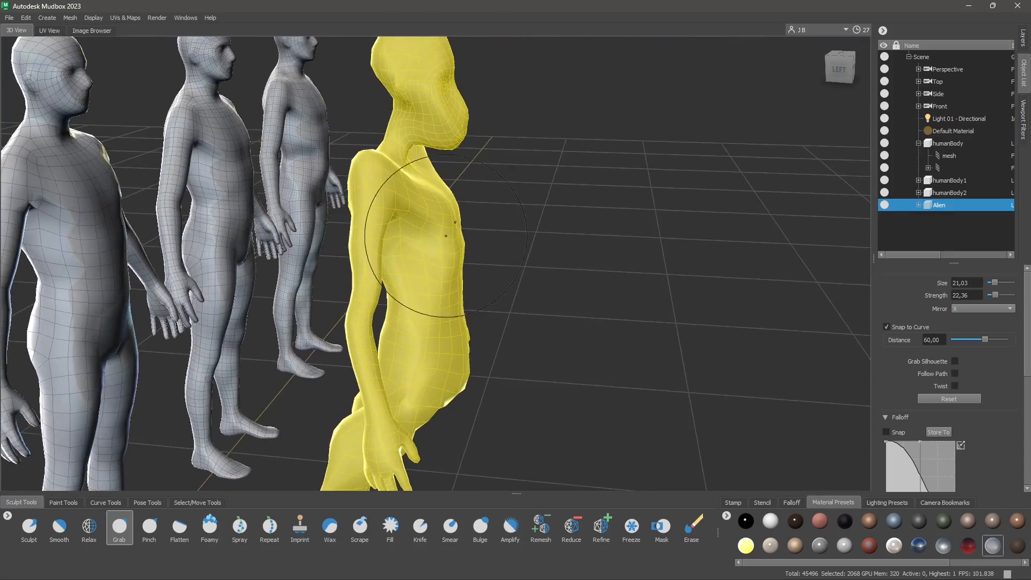